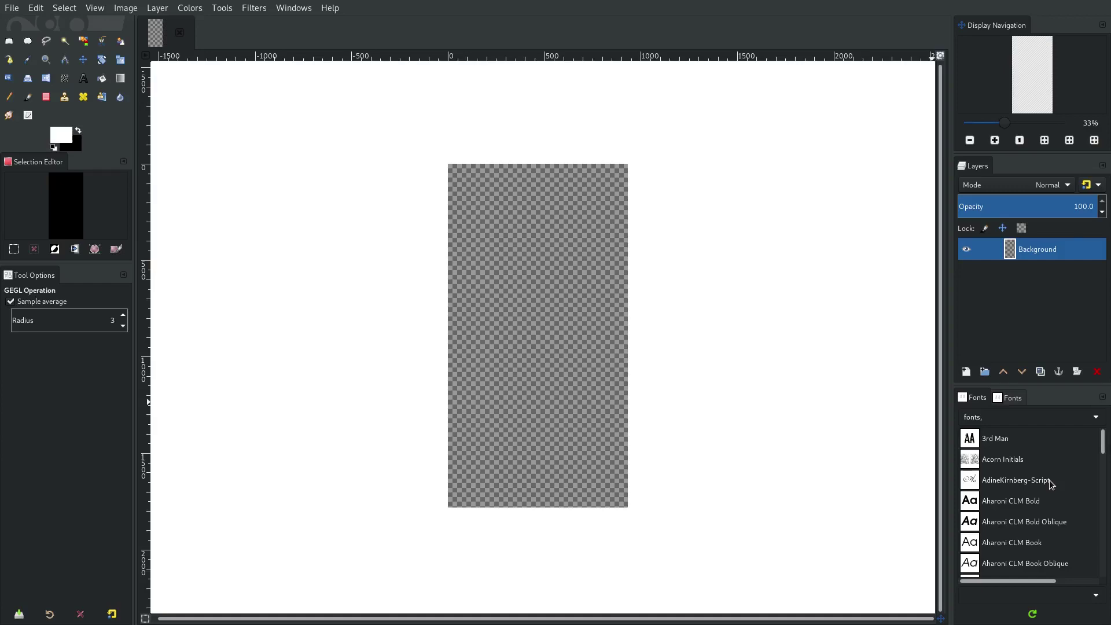
pyautogui.click(16, 10)
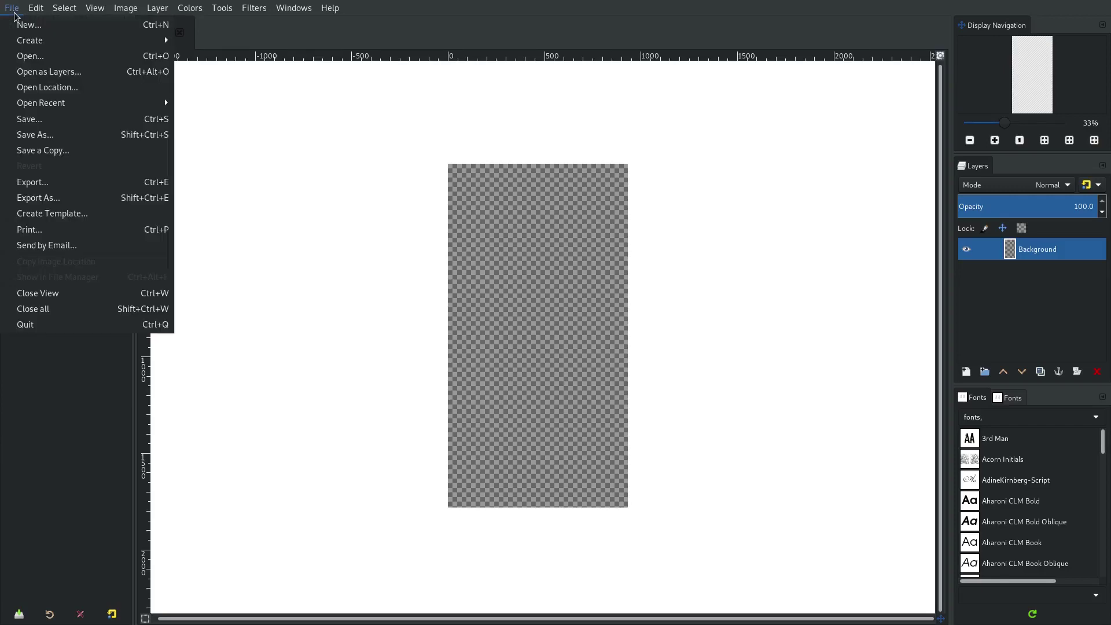
pyautogui.click(32, 25)
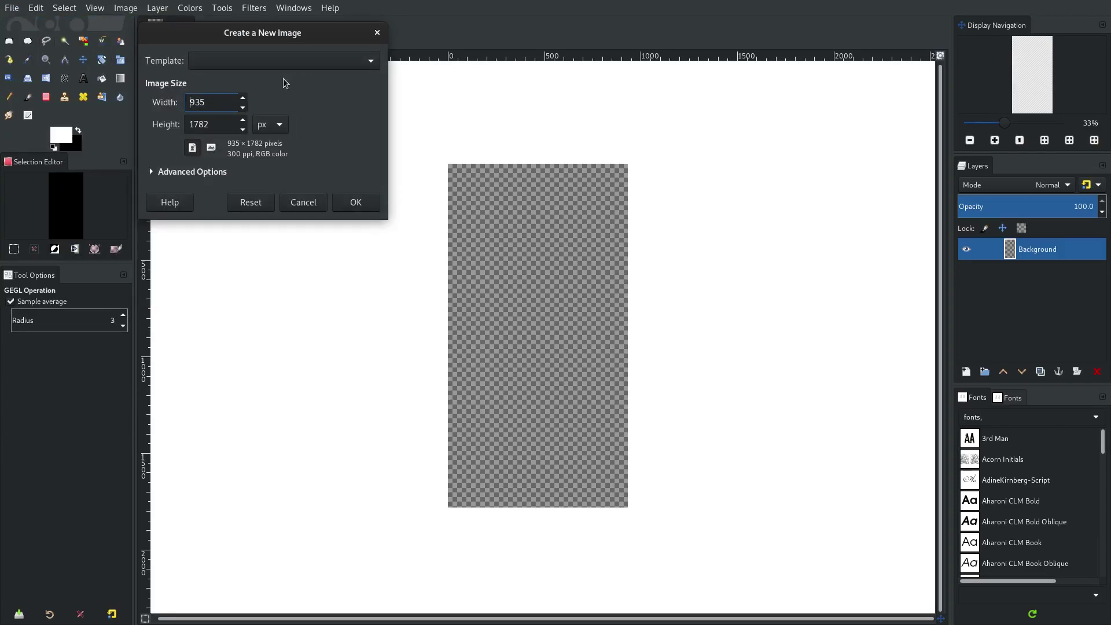
pyautogui.click(273, 124)
pyautogui.click(278, 142)
pyautogui.click(270, 124)
pyautogui.click(296, 101)
pyautogui.click(355, 202)
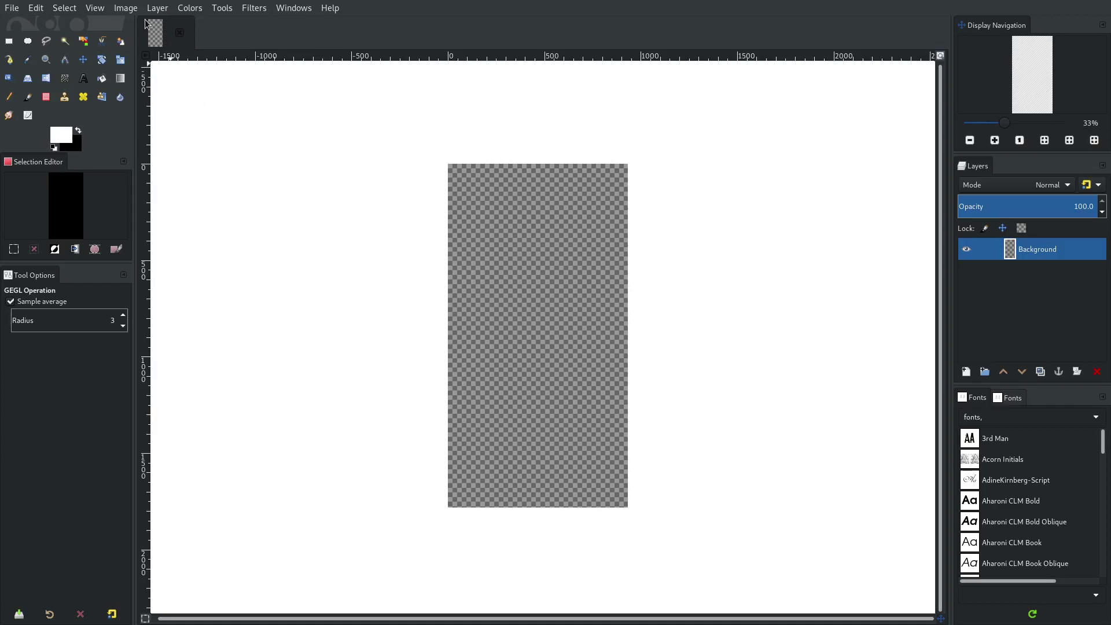
# Step: Scale the image proportionally to 2509 × 4782 px, keeping the 300 pixels/in resolution and Cubic interpolation
pyautogui.click(125, 7)
pyautogui.moveTo(157, 77)
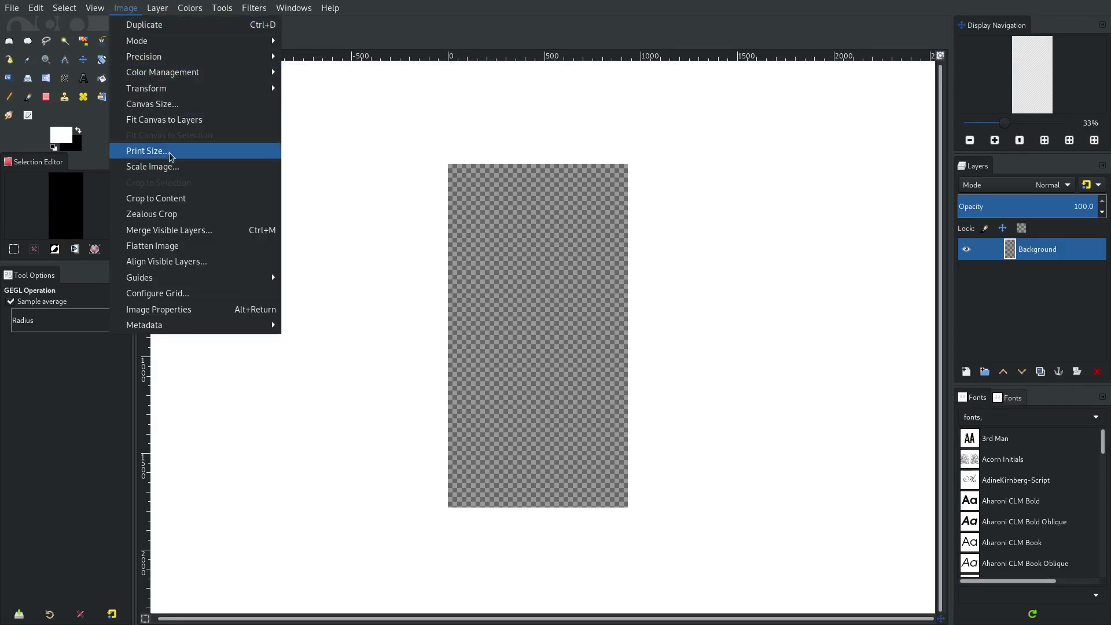
pyautogui.click(152, 166)
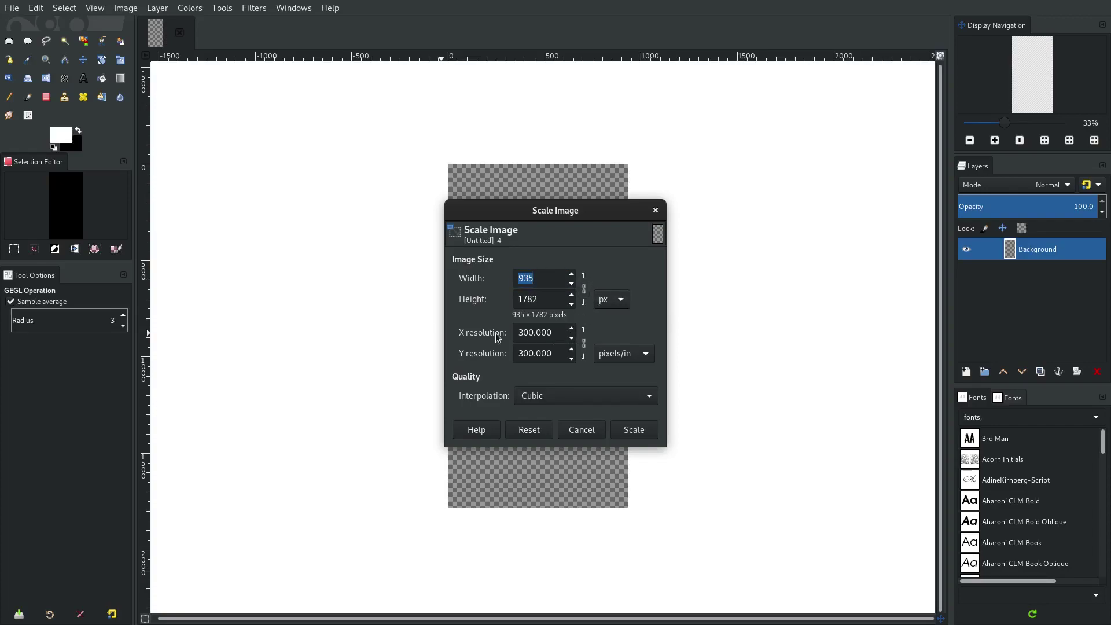
pyautogui.click(522, 298)
pyautogui.moveTo(523, 298); pyautogui.dragTo(516, 298)
pyautogui.click(516, 298)
pyautogui.press('BackSpace')
pyautogui.write('4')
pyautogui.click(542, 280)
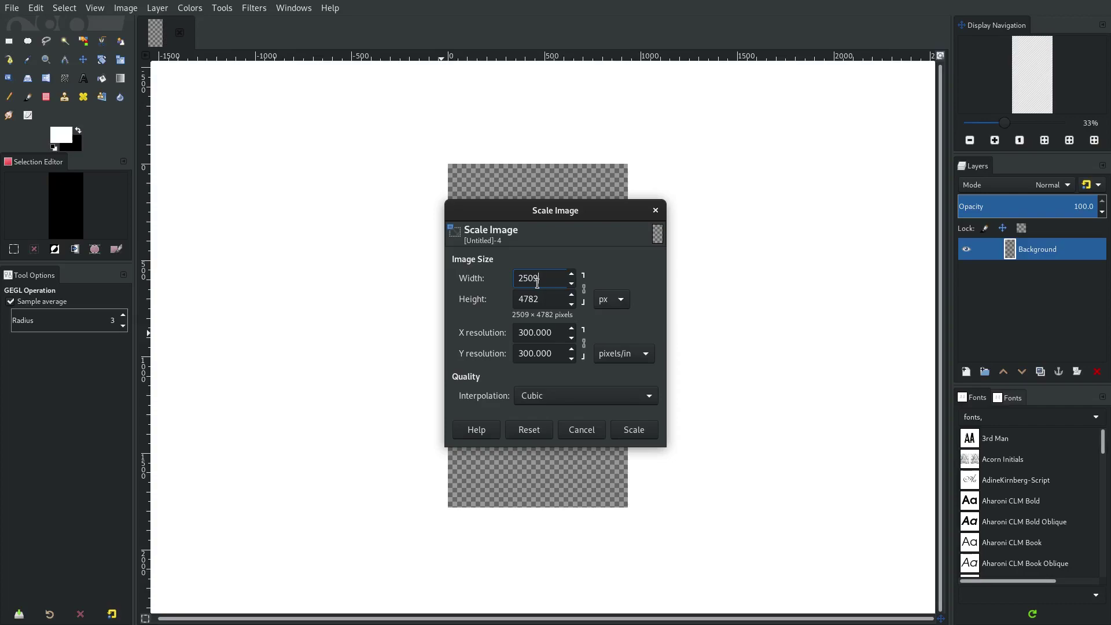
pyautogui.click(626, 436)
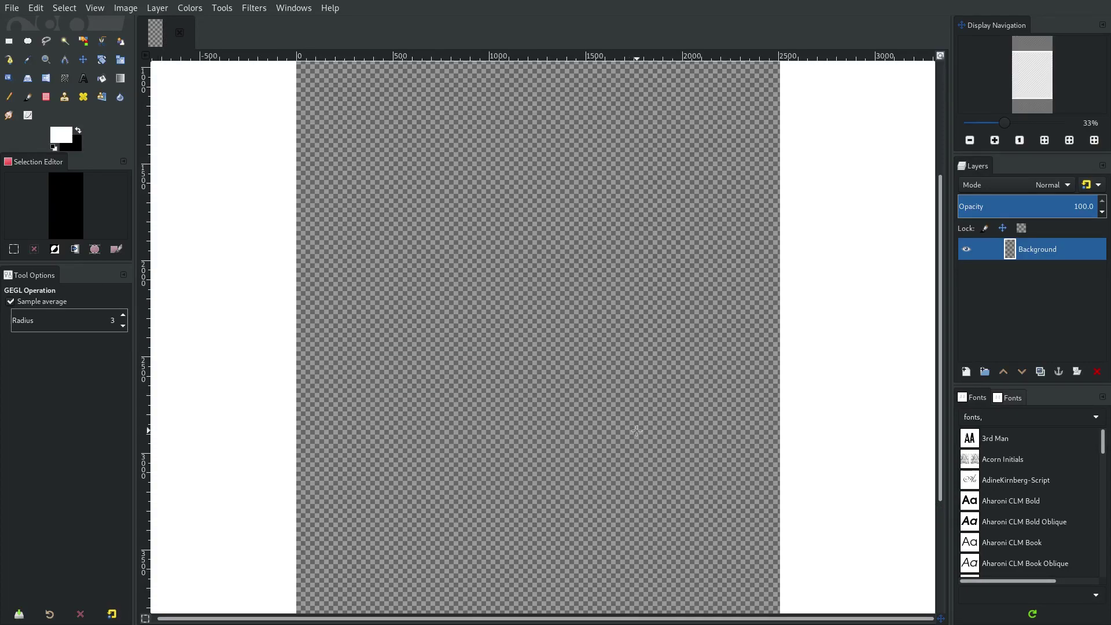
pyautogui.hotkey('ctrl', 'z')
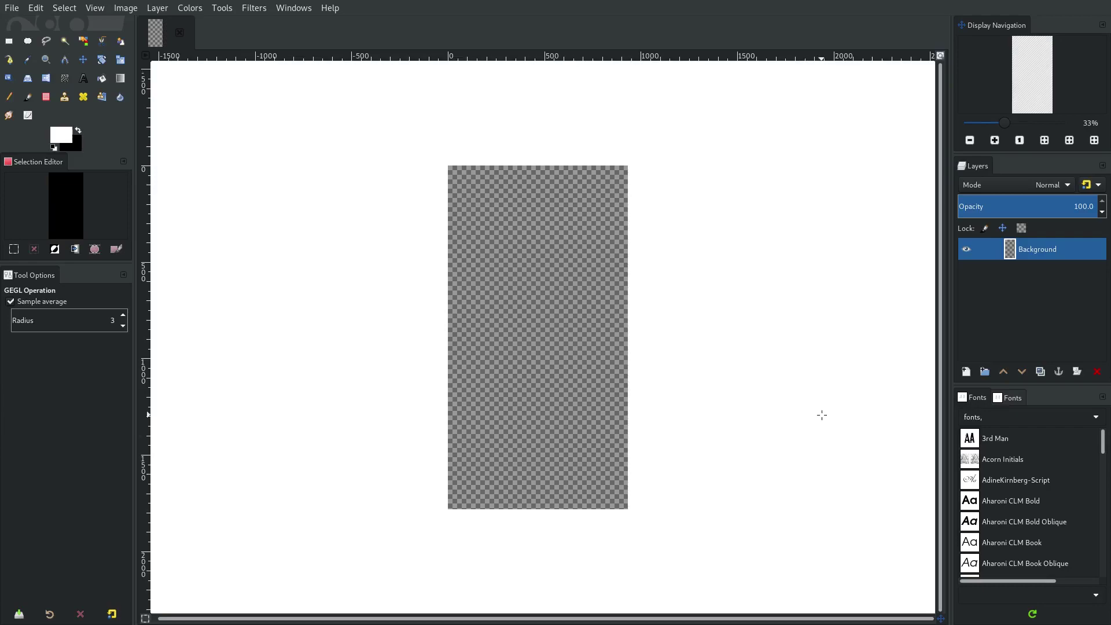
pyautogui.hotkey('ctrl', 'y')
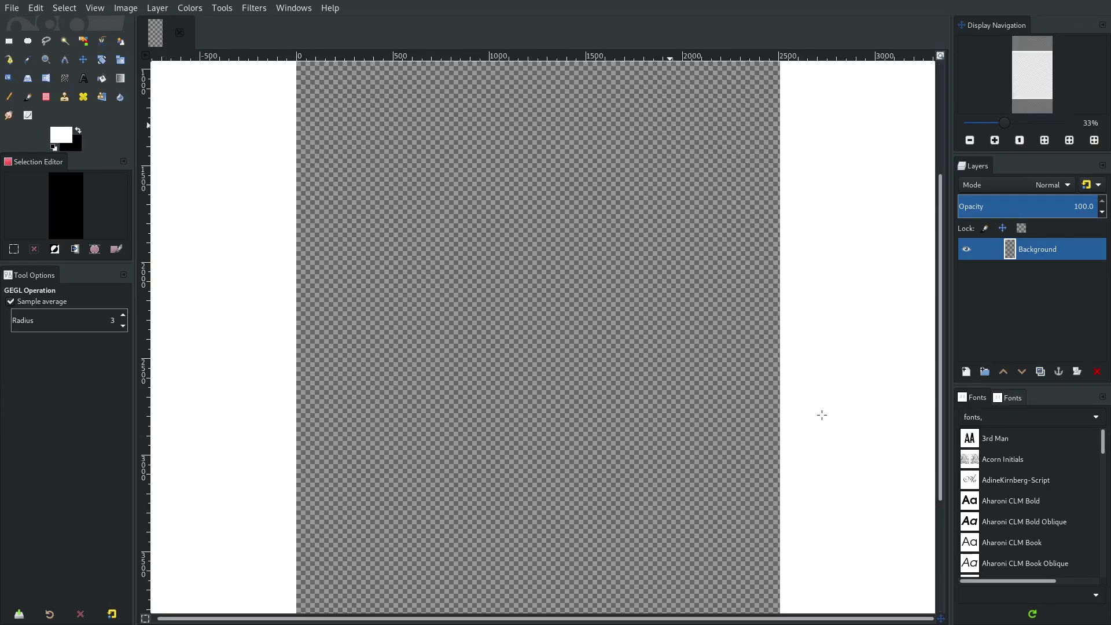
# Step: Add a full-size layer filled with transparency above the Background layer
pyautogui.scroll(-3, 750, 413)
pyautogui.moveTo(738, 414); pyautogui.dragTo(622, 365)
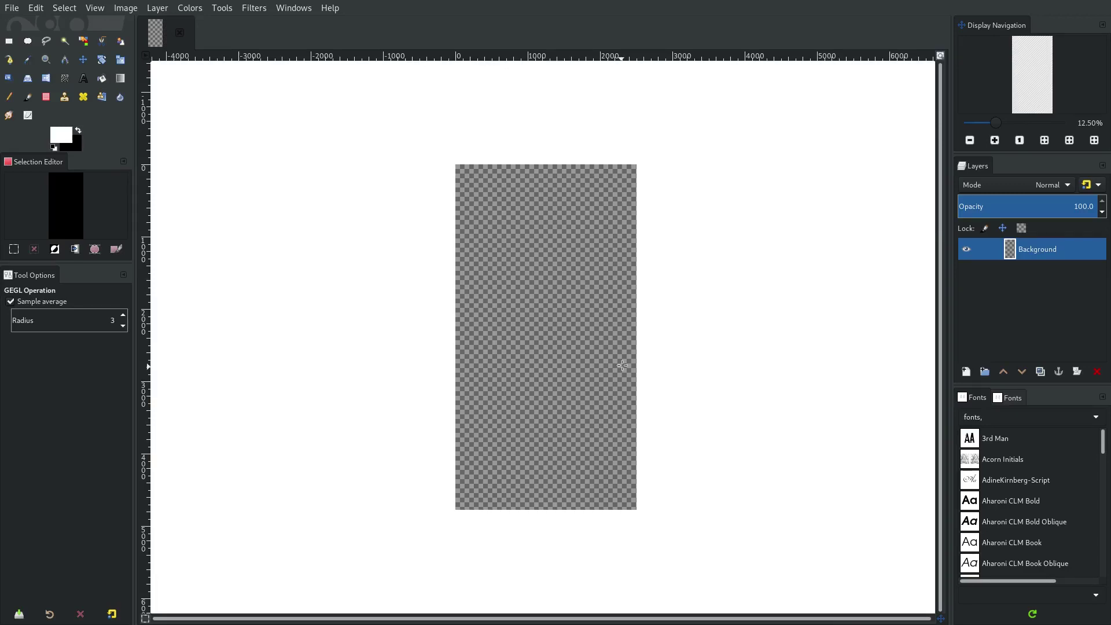
pyautogui.click(966, 372)
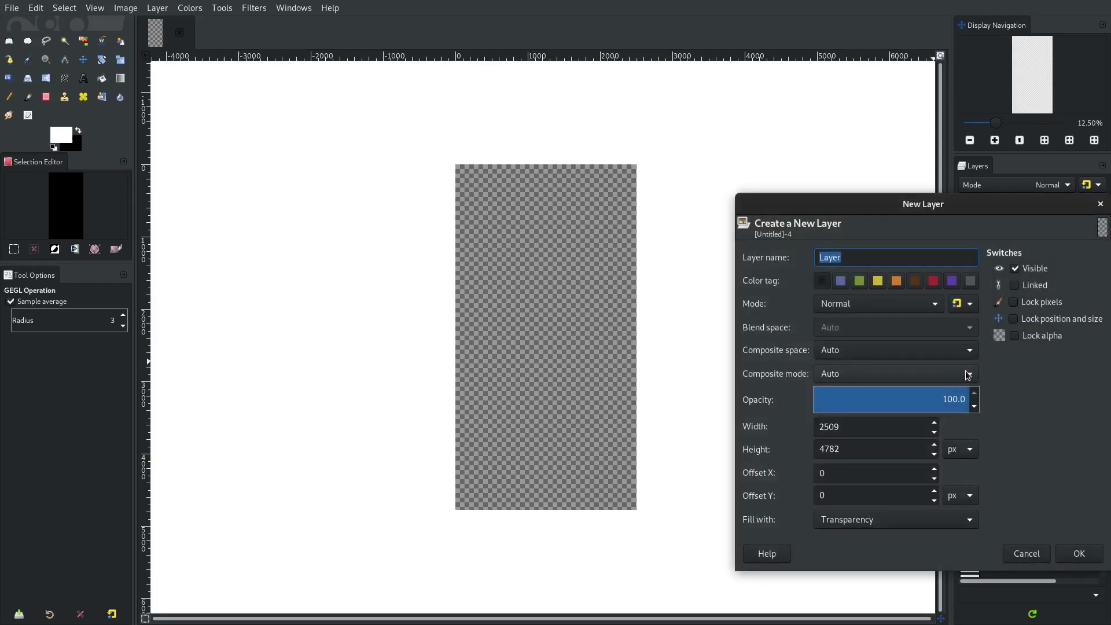
pyautogui.click(1078, 554)
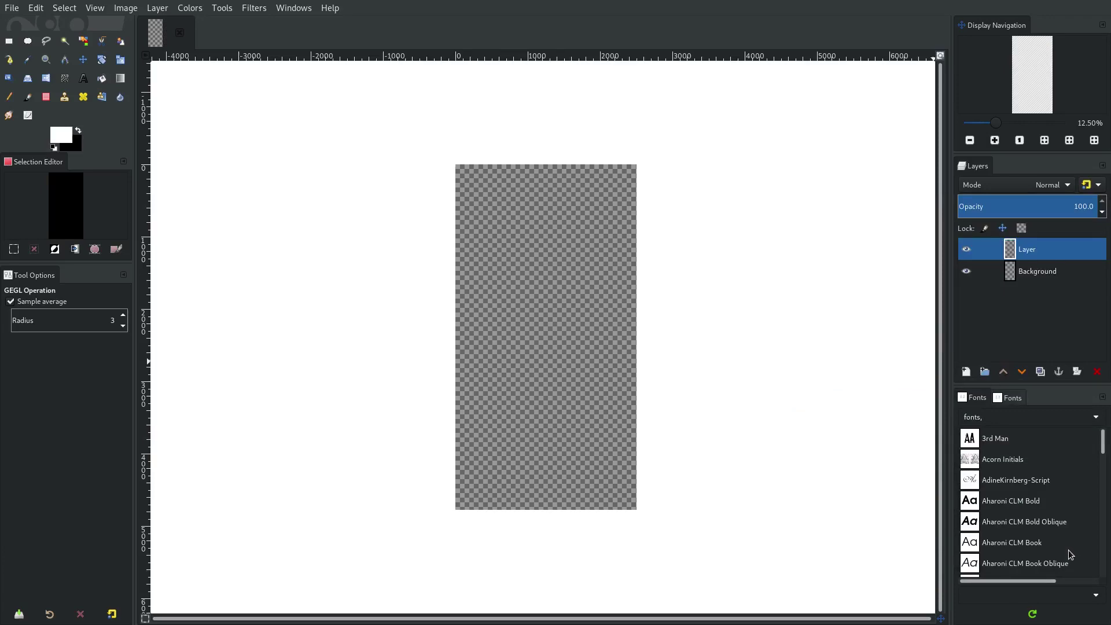
# Step: Select the Background layer and set the foreground color to a bright medium blue
pyautogui.click(1033, 271)
pyautogui.hscroll(1, 726, 385)
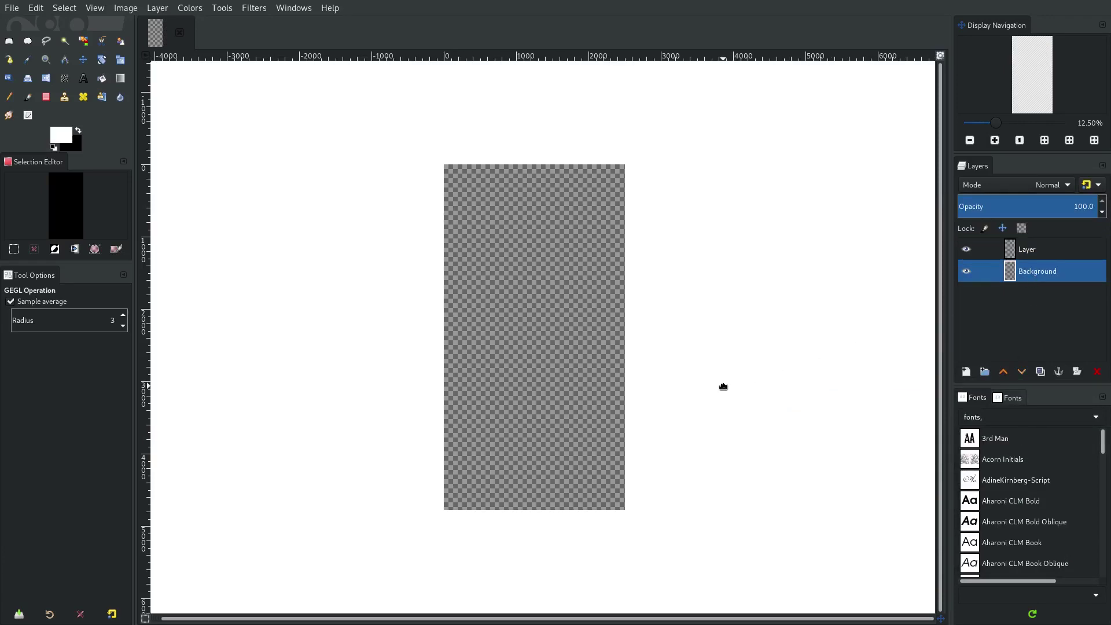
pyautogui.click(63, 135)
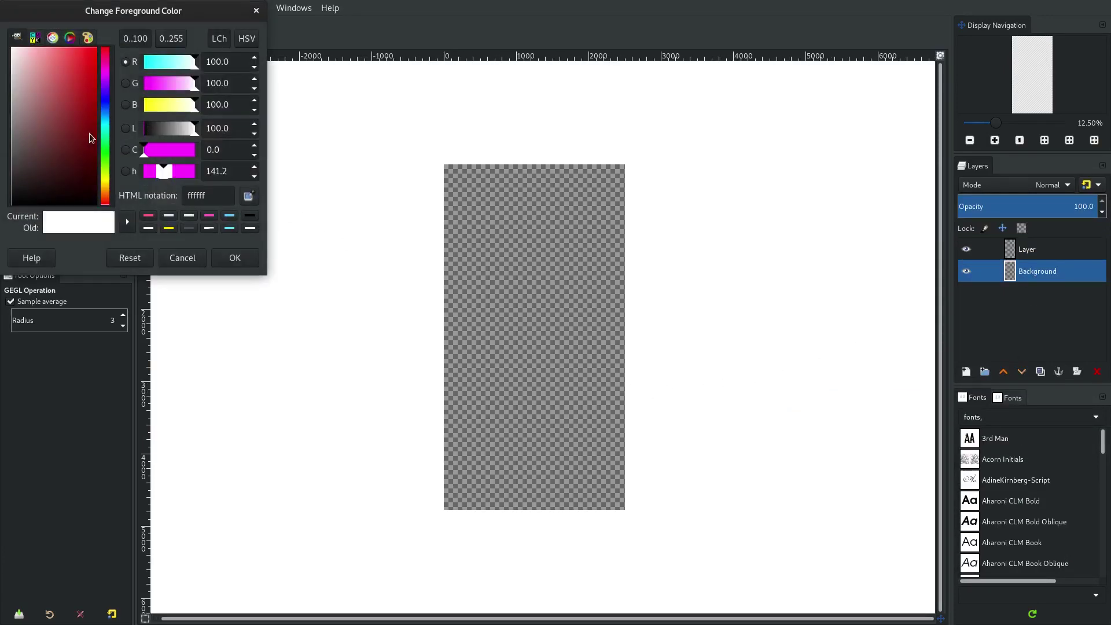
pyautogui.moveTo(380, 146); pyautogui.dragTo(839, 171)
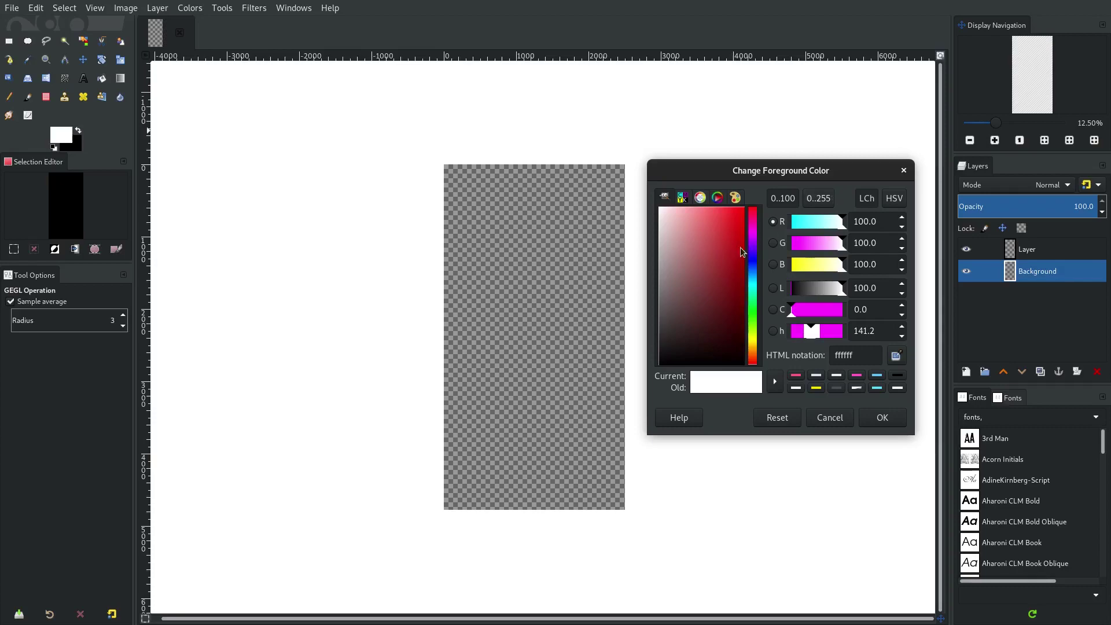
pyautogui.click(756, 265)
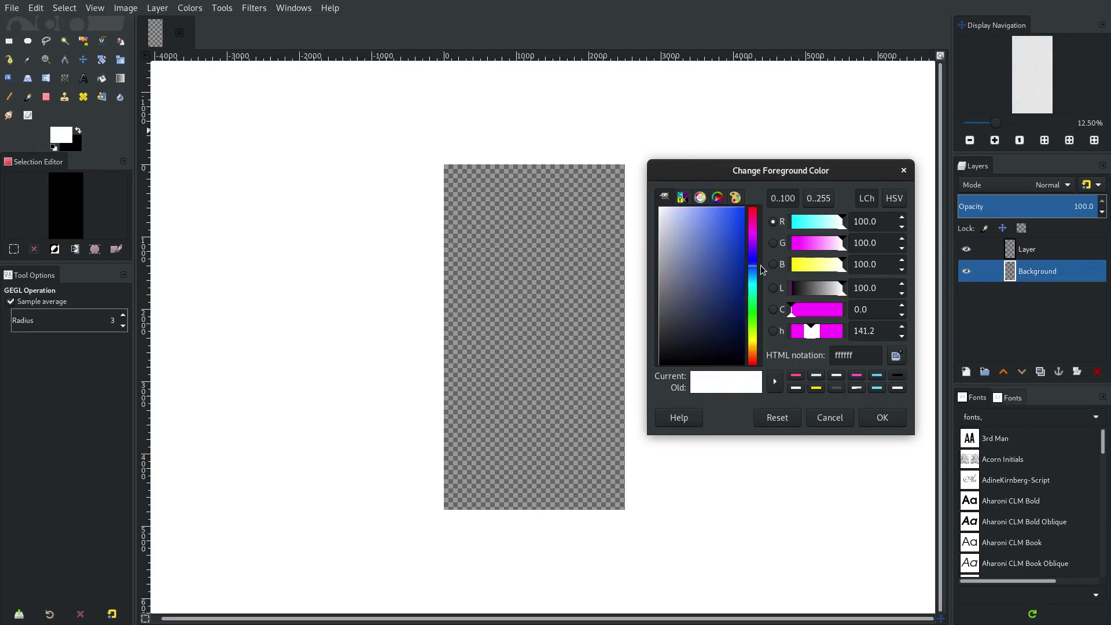
pyautogui.moveTo(724, 228); pyautogui.dragTo(721, 207)
pyautogui.click(875, 428)
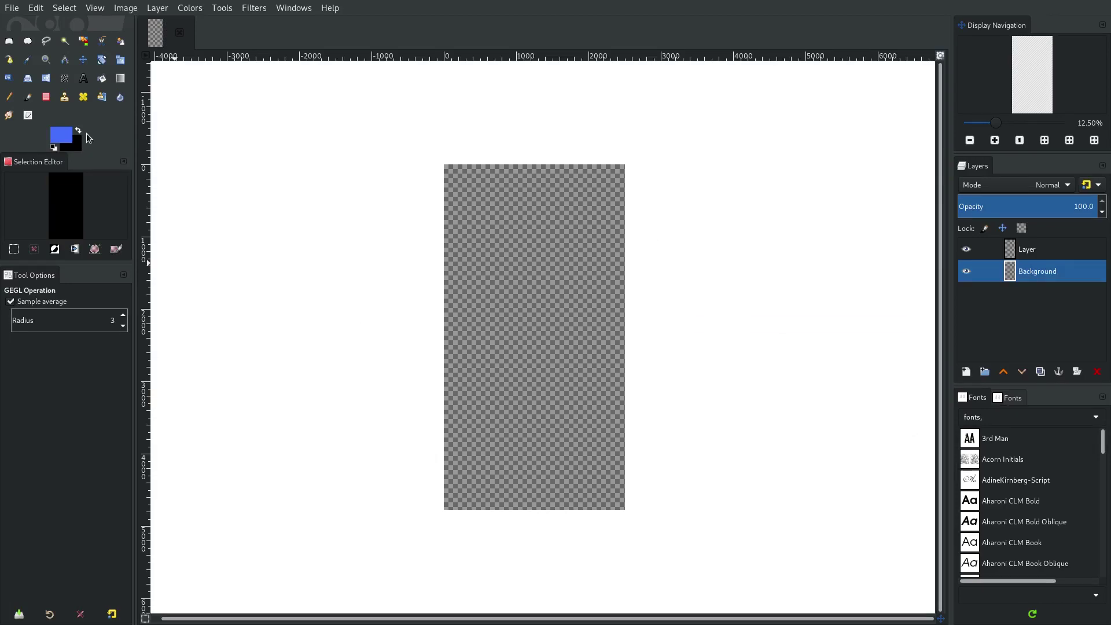
# Step: Swap the foreground and background colors, and set the new foreground color to the purple aa72ef
pyautogui.click(69, 134)
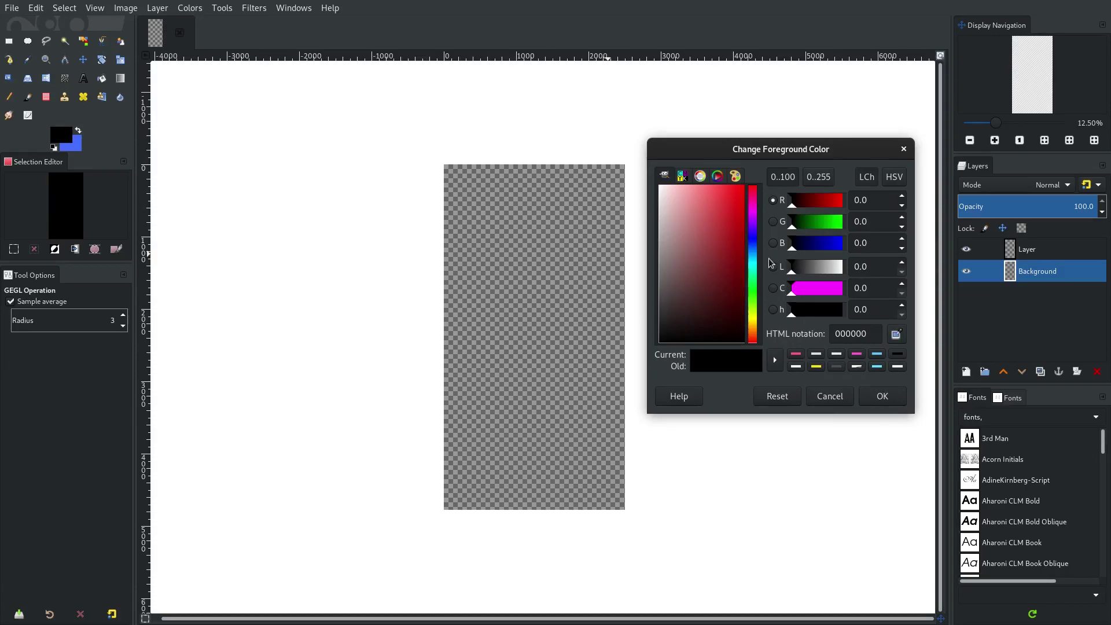
pyautogui.click(754, 286)
pyautogui.moveTo(755, 290)
pyautogui.mouseDown()
pyautogui.moveTo(756, 266)
pyautogui.moveTo(760, 275)
pyautogui.mouseUp()
pyautogui.moveTo(727, 226); pyautogui.dragTo(698, 193)
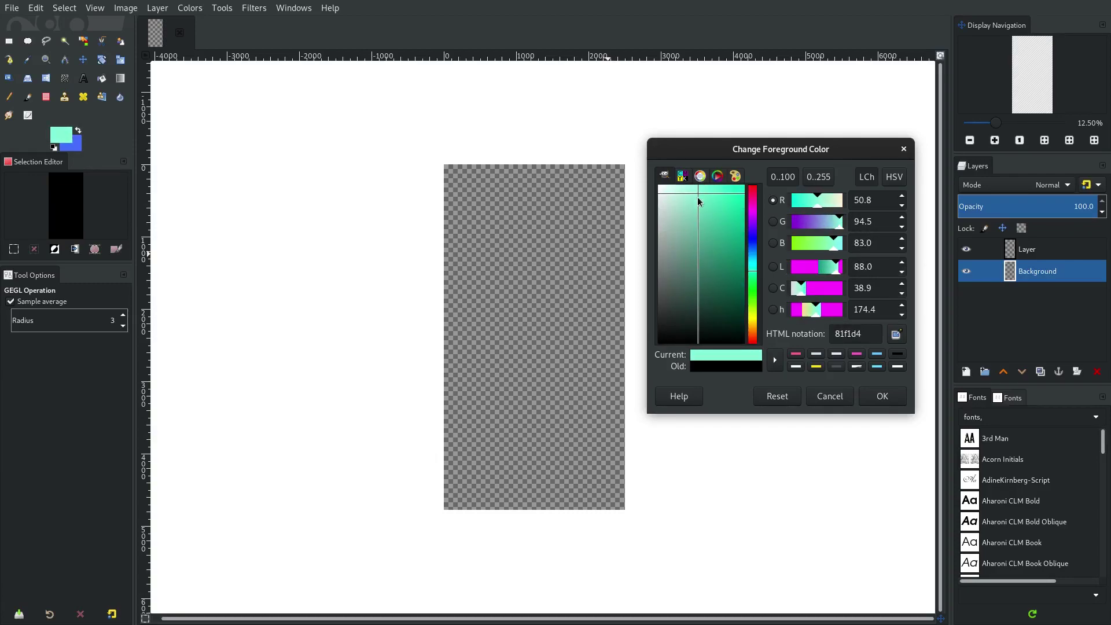
pyautogui.moveTo(755, 294)
pyautogui.mouseDown()
pyautogui.moveTo(754, 203)
pyautogui.moveTo(754, 358)
pyautogui.moveTo(760, 236)
pyautogui.moveTo(697, 200)
pyautogui.mouseUp()
pyautogui.click(756, 236)
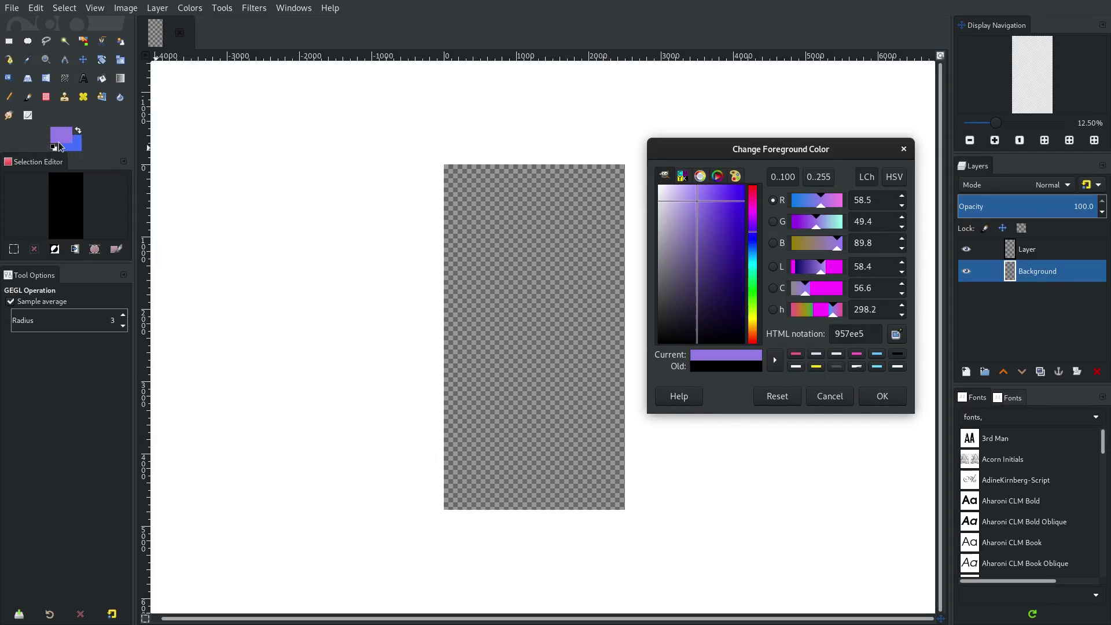
pyautogui.moveTo(703, 200)
pyautogui.mouseDown()
pyautogui.moveTo(800, 158)
pyautogui.moveTo(720, 199)
pyautogui.moveTo(703, 182)
pyautogui.moveTo(696, 203)
pyautogui.moveTo(703, 194)
pyautogui.mouseUp()
pyautogui.click(753, 226)
pyautogui.click(709, 198)
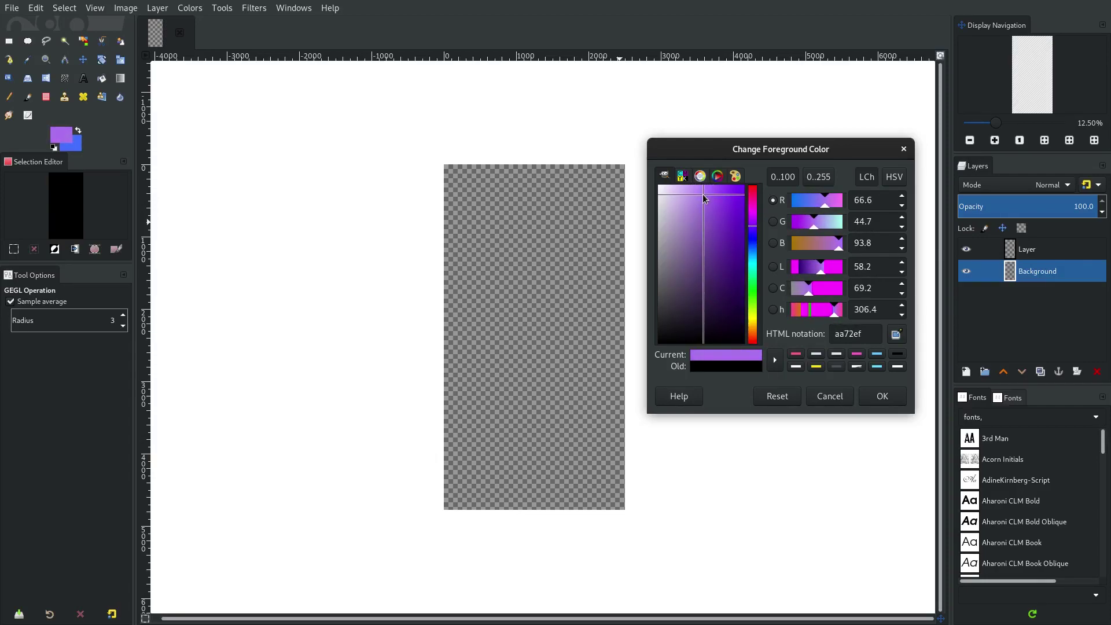
pyautogui.click(889, 404)
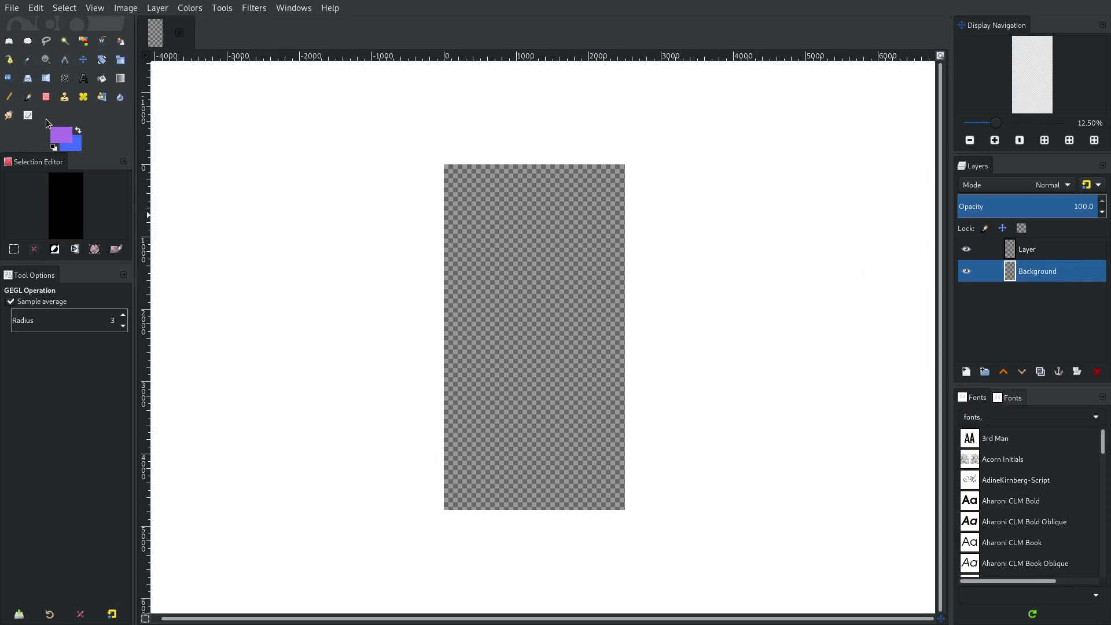
# Step: Fill the Background layer with a linear FG to BG (RGB) gradient running diagonally from beyond its upper-left corner to beyond its lower-right corner
pyautogui.click(121, 81)
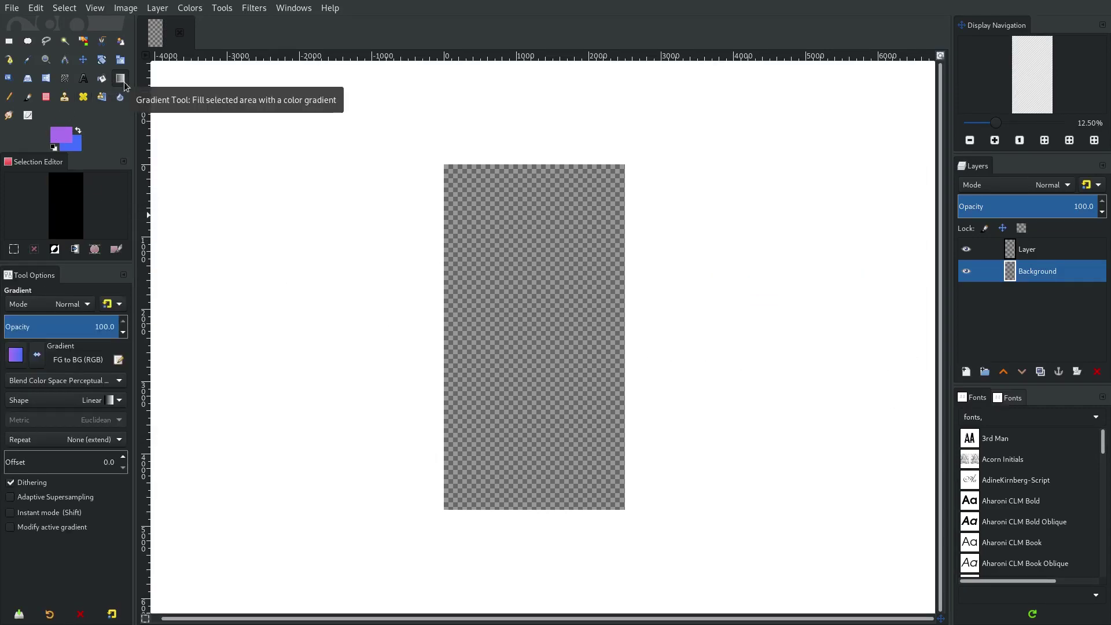
pyautogui.moveTo(625, 511)
pyautogui.mouseDown()
pyautogui.moveTo(462, 160)
pyautogui.moveTo(624, 548)
pyautogui.moveTo(634, 499)
pyautogui.moveTo(638, 514)
pyautogui.mouseUp()
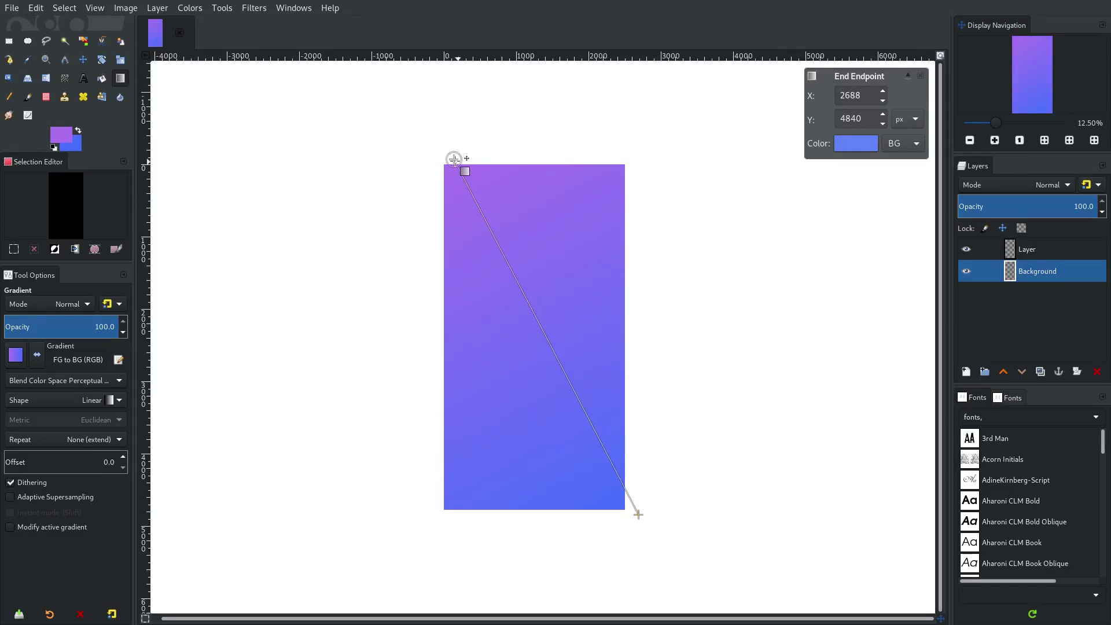
pyautogui.moveTo(453, 160); pyautogui.dragTo(443, 161)
pyautogui.moveTo(638, 514); pyautogui.dragTo(665, 555)
pyautogui.moveTo(444, 161); pyautogui.dragTo(435, 144)
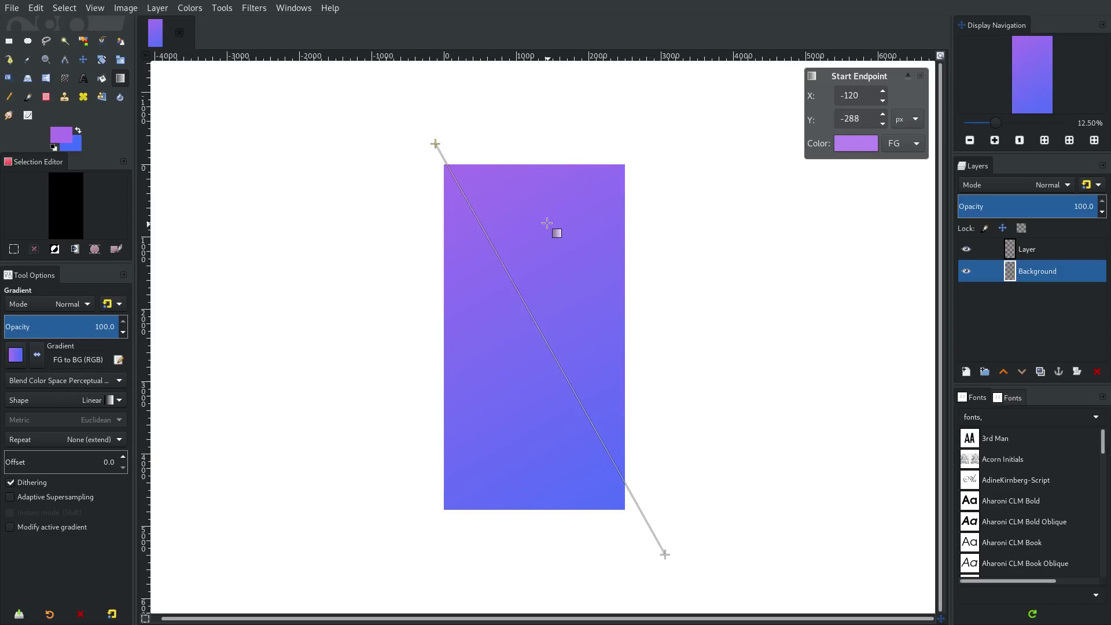
pyautogui.press('Return')
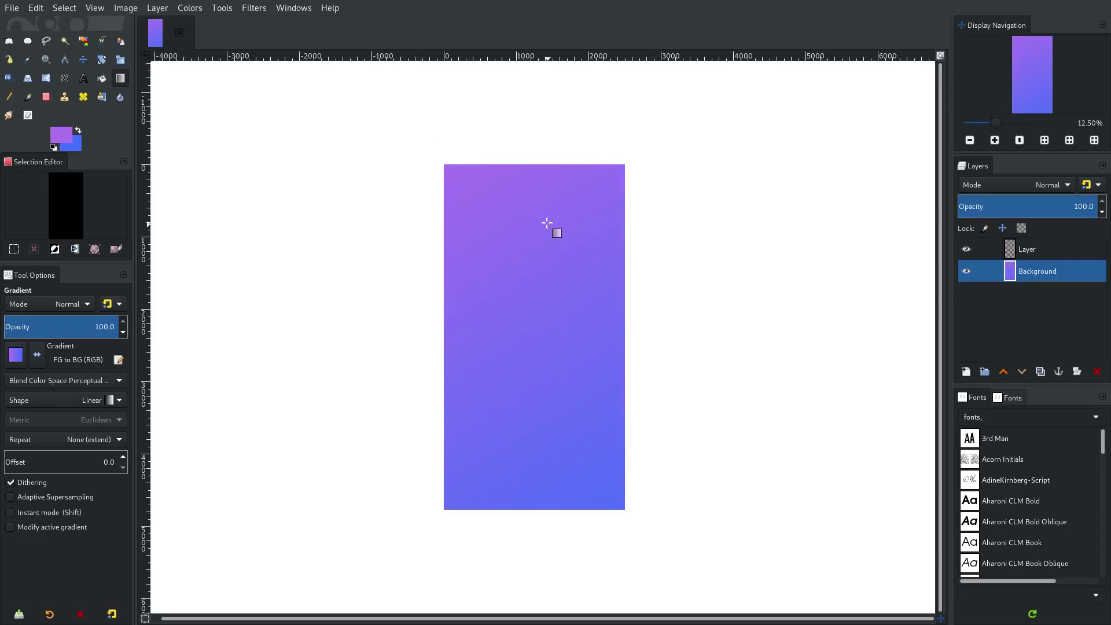
# Step: Add a transparent layer above the Background and draw a curved path sweeping from the canvas's upper right edge to its lower left edge
pyautogui.click(965, 373)
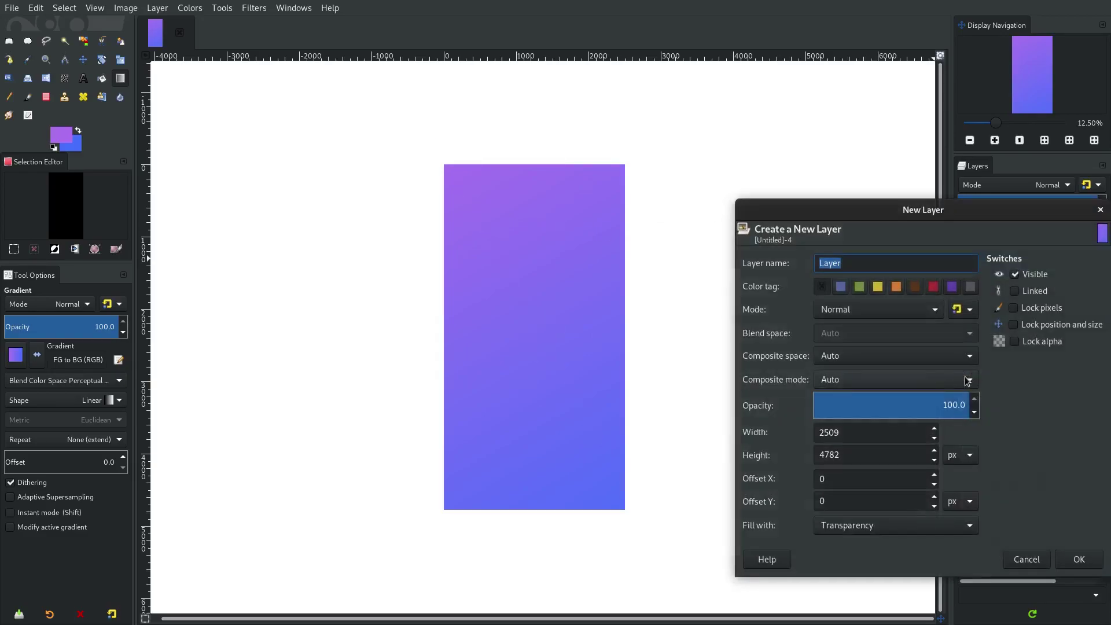
pyautogui.click(1060, 559)
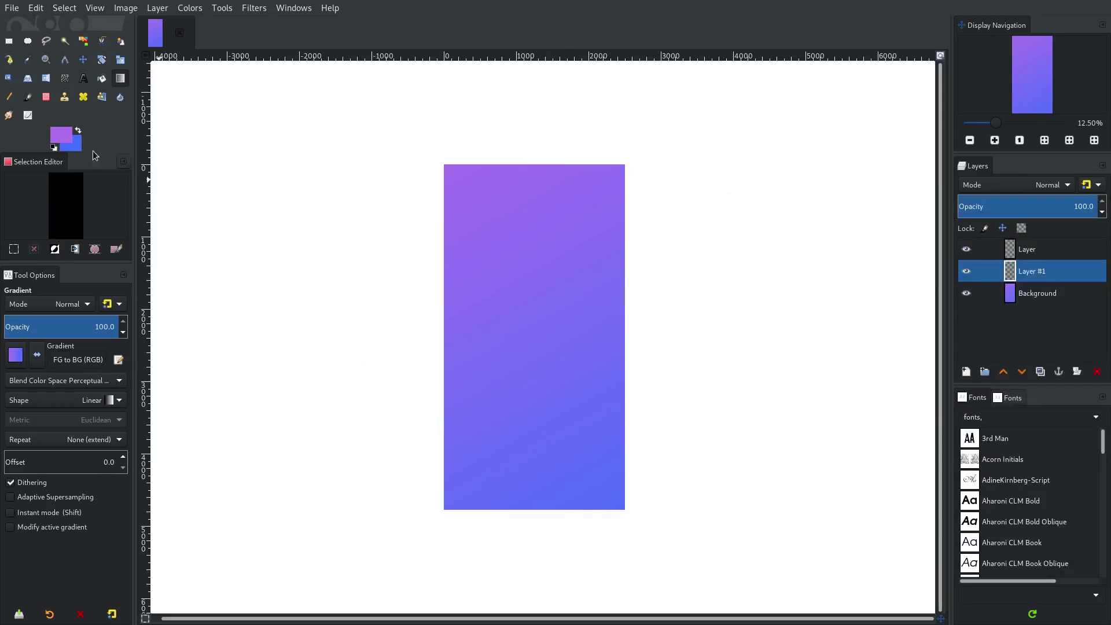
pyautogui.click(8, 60)
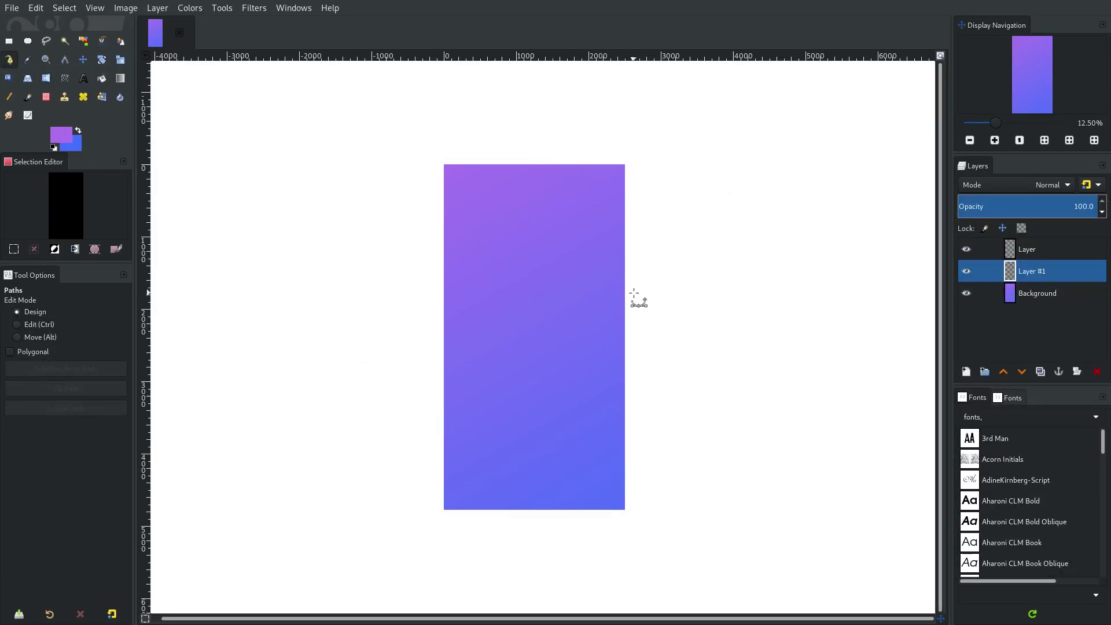
pyautogui.click(639, 238)
pyautogui.click(425, 410)
pyautogui.moveTo(426, 410); pyautogui.dragTo(227, 363)
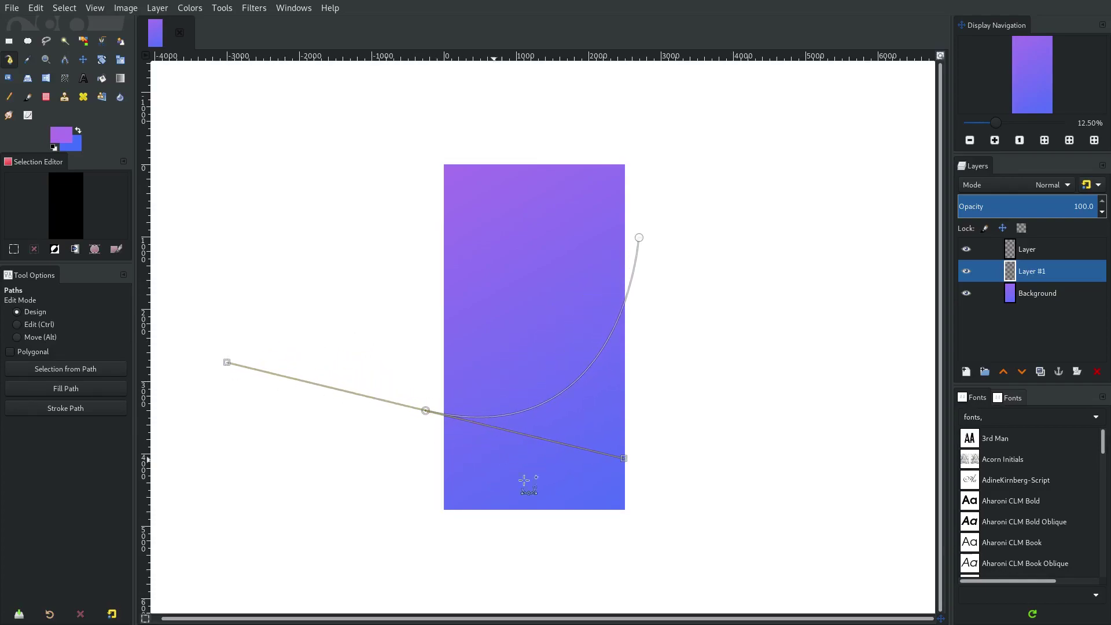
pyautogui.moveTo(623, 459); pyautogui.dragTo(607, 442)
pyautogui.moveTo(639, 237); pyautogui.dragTo(631, 238)
pyautogui.moveTo(428, 409); pyautogui.dragTo(434, 403)
pyautogui.moveTo(617, 435); pyautogui.dragTo(617, 433)
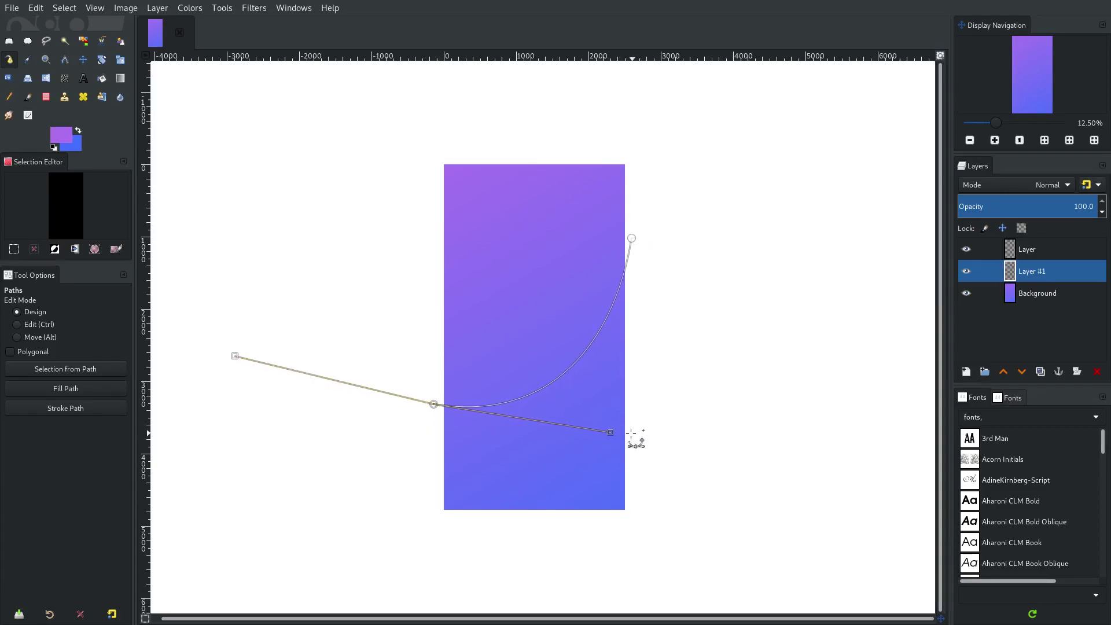
# Step: Close the path with anchor points outside the canvas around its lower part, and convert the path to a selection
pyautogui.click(393, 485)
pyautogui.click(414, 569)
pyautogui.click(644, 569)
pyautogui.click(701, 439)
pyautogui.click(696, 249)
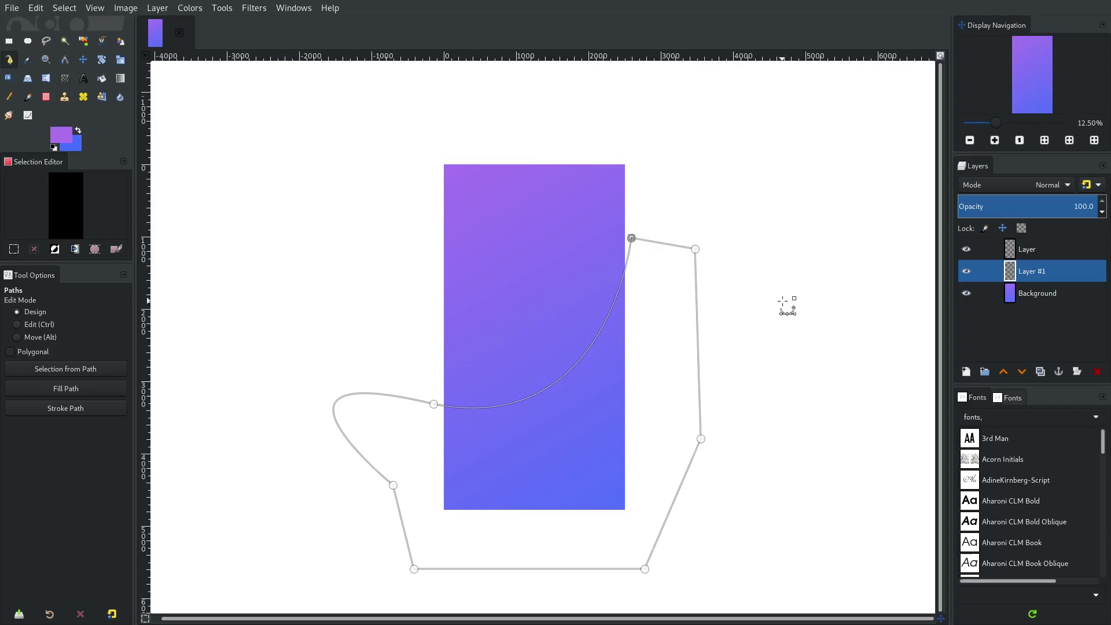
pyautogui.hotkey('shift', 'v')
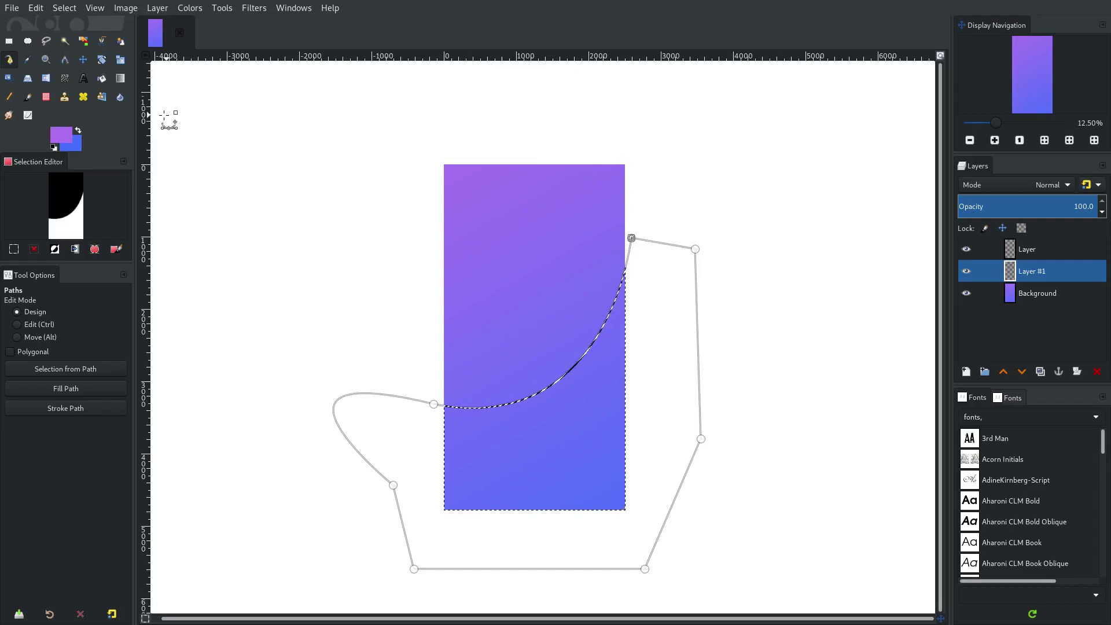
# Step: Set up the Paintbrush with the 2. Hardness 025 brush at a size of about 6674
pyautogui.click(28, 99)
pyautogui.click(15, 357)
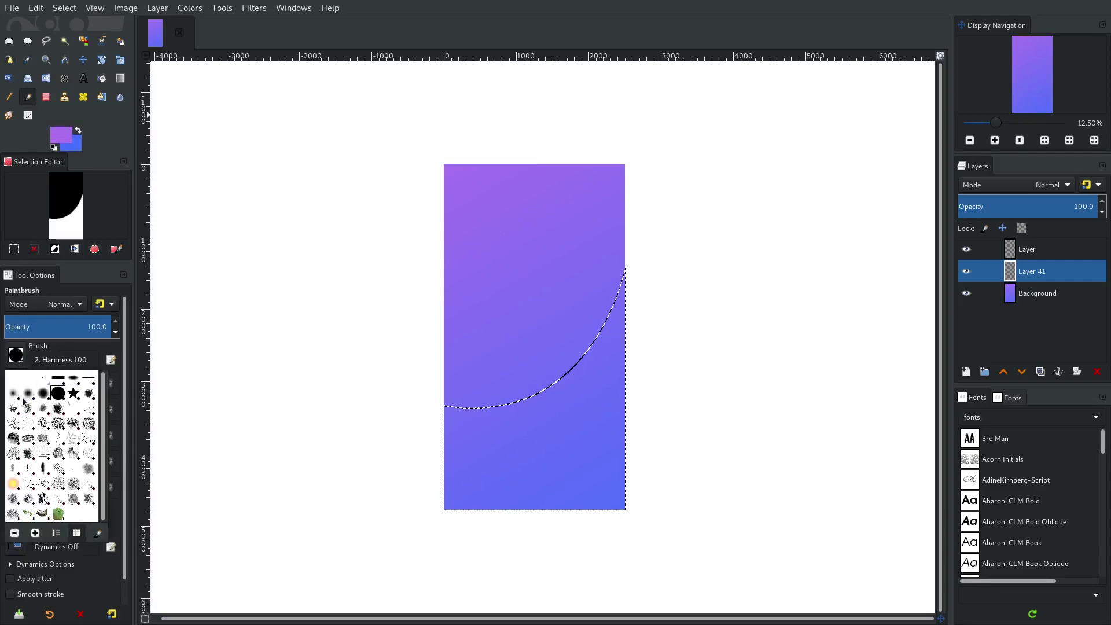
pyautogui.click(11, 396)
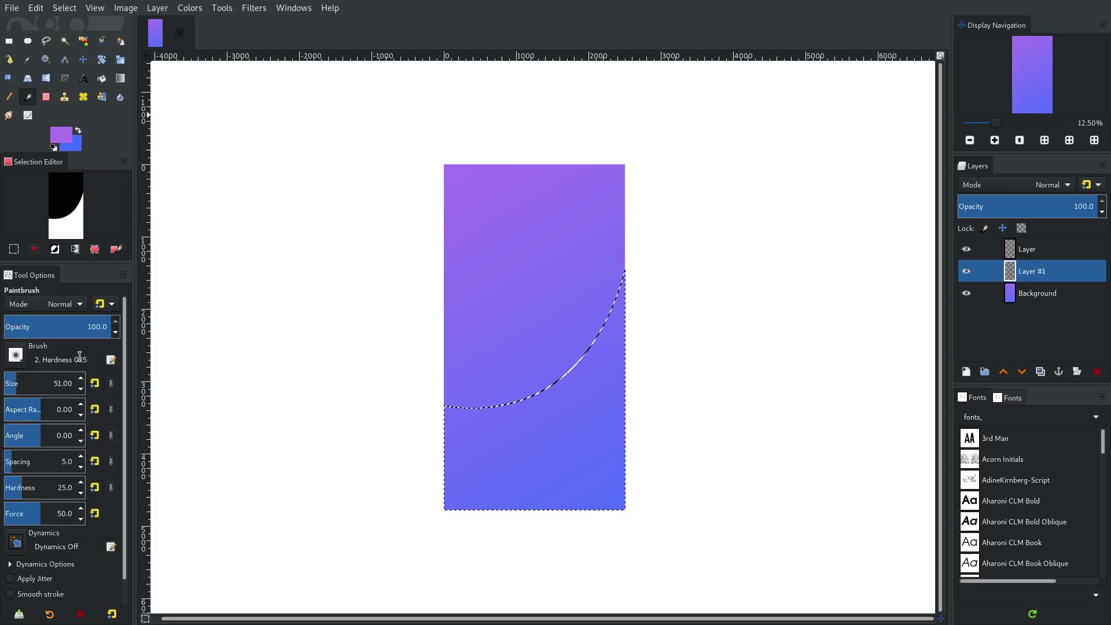
pyautogui.click(46, 379)
pyautogui.moveTo(46, 379); pyautogui.dragTo(176, 382)
pyautogui.moveTo(23, 383); pyautogui.dragTo(225, 382)
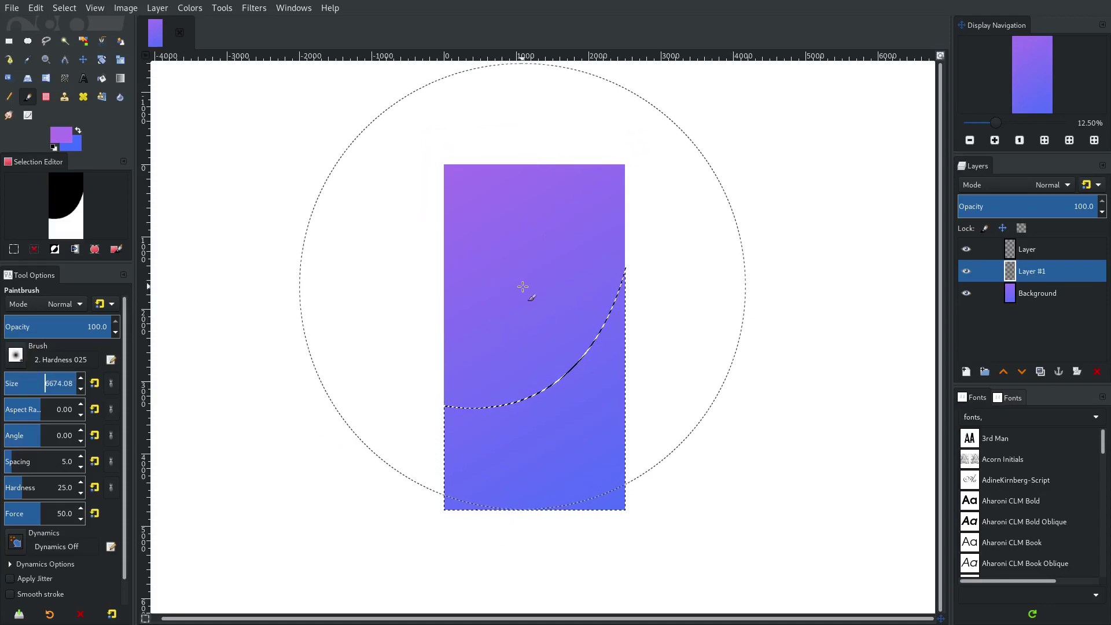
# Step: Try painting purple over the selected area below the curve on Layer #1, and undo the strokes
pyautogui.click(497, 268)
pyautogui.click(498, 288)
pyautogui.click(489, 296)
pyautogui.click(615, 248)
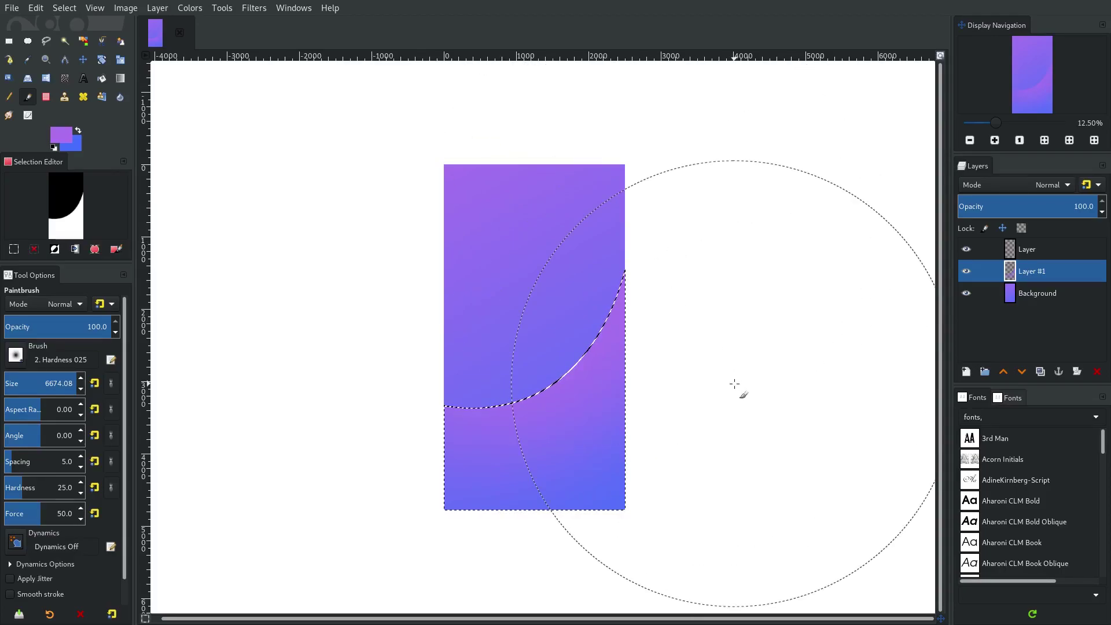
pyautogui.hotkey('ctrl', 'z')
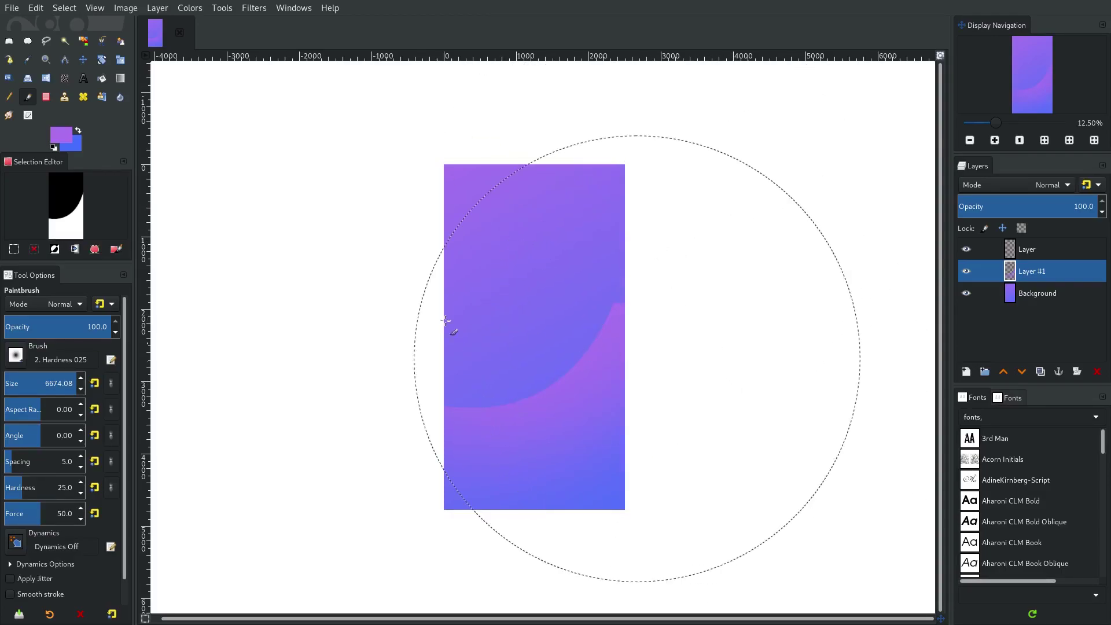
pyautogui.click(54, 147)
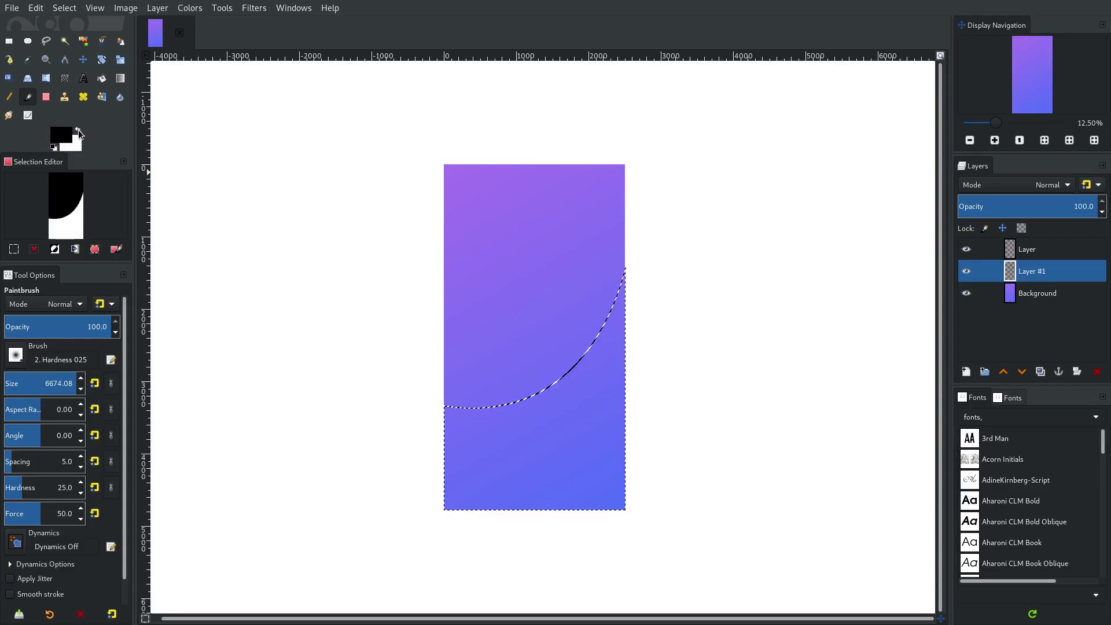
pyautogui.hotkey('ctrl', 'y')
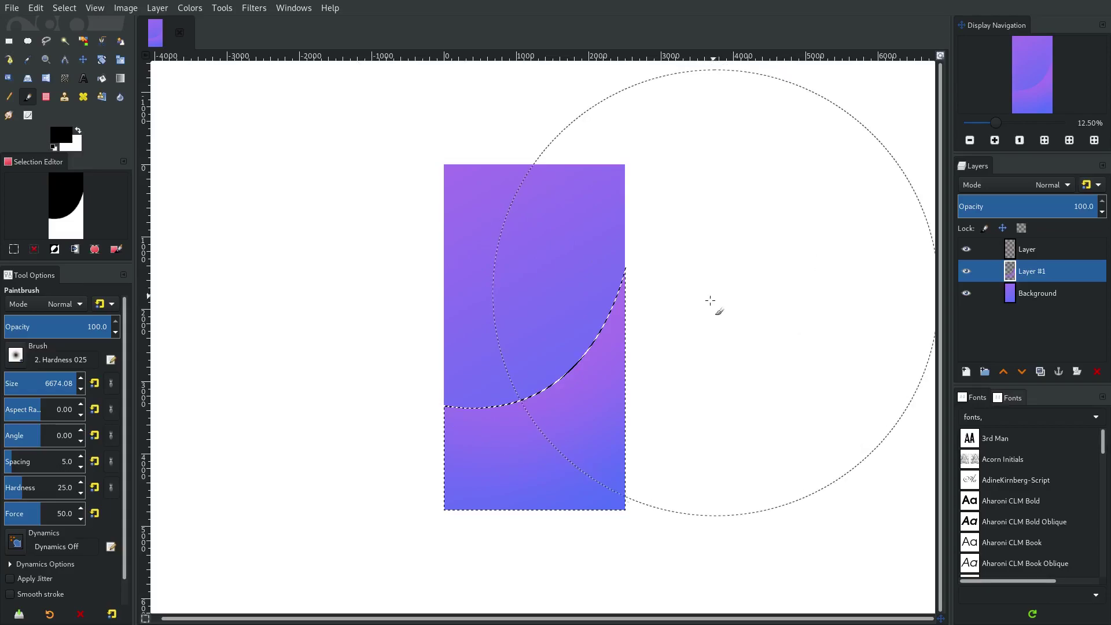
pyautogui.press('pagedown')
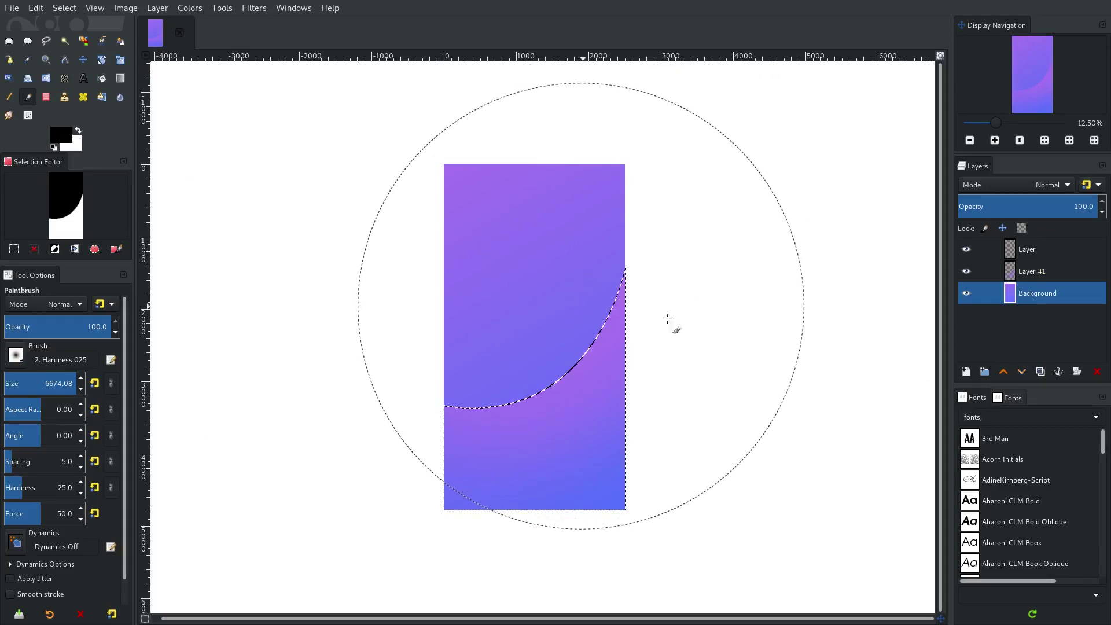
pyautogui.click(1010, 272)
pyautogui.hotkey('ctrl', 'z')
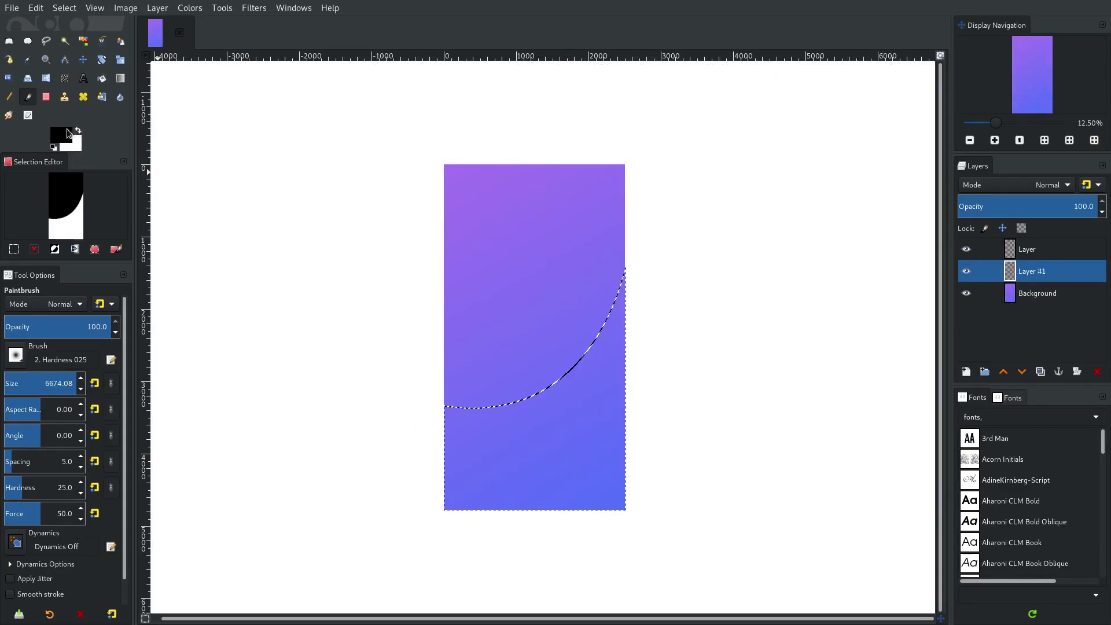
# Step: Set the foreground colour to white and paint softly along the curve inside the selection on Layer #1
pyautogui.click(61, 132)
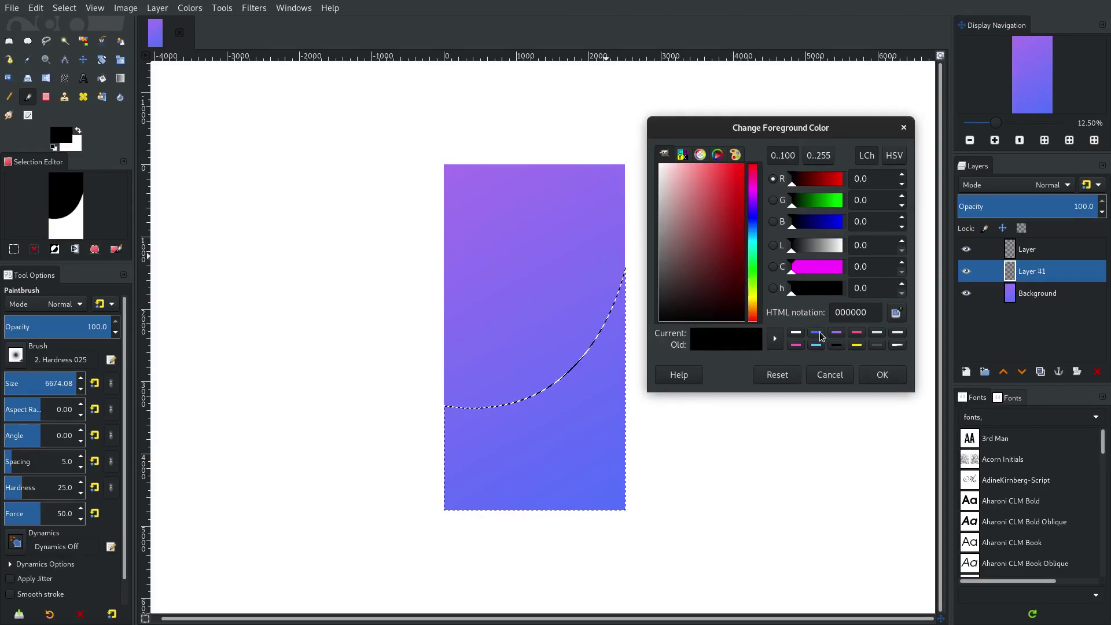
pyautogui.click(882, 374)
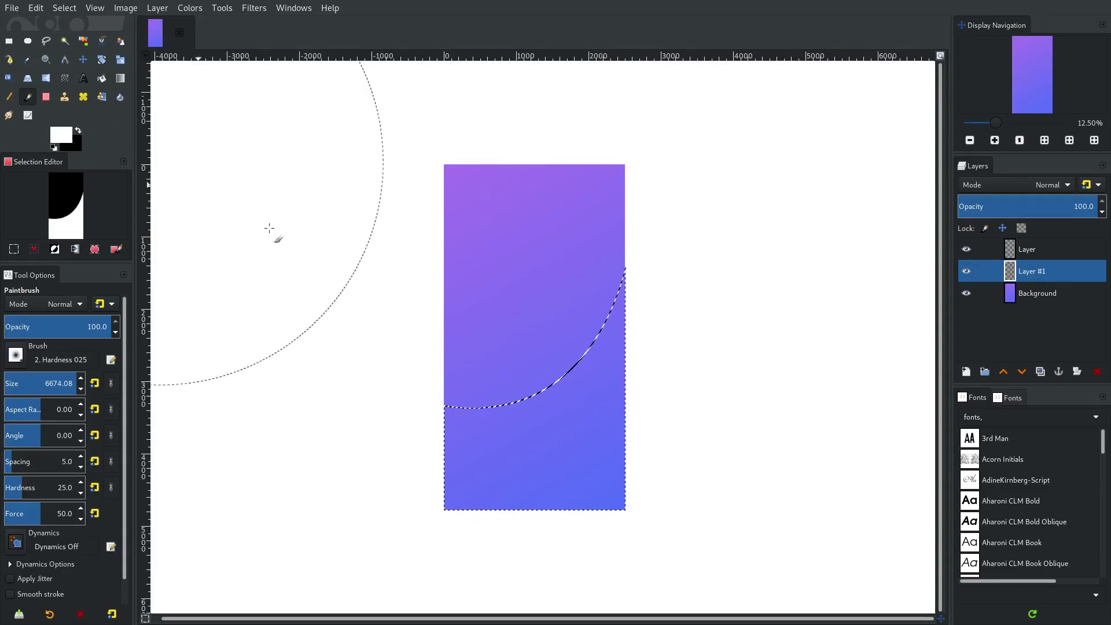
pyautogui.click(519, 300)
pyautogui.moveTo(519, 301)
pyautogui.mouseDown()
pyautogui.moveTo(477, 295)
pyautogui.moveTo(563, 243)
pyautogui.moveTo(527, 240)
pyautogui.mouseUp()
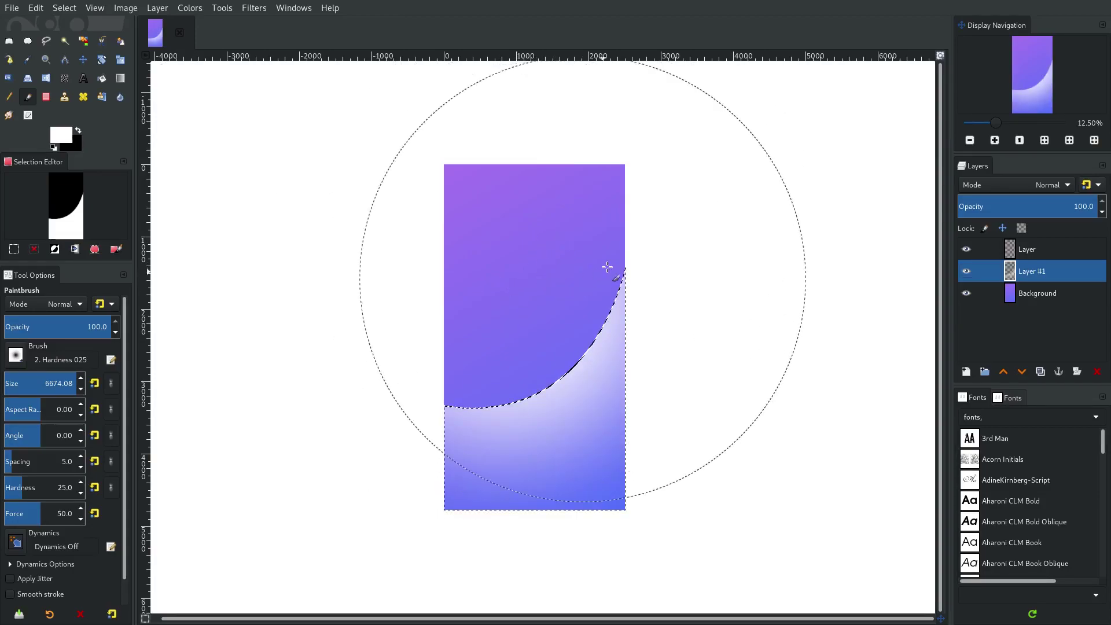
# Step: Set the Paintbrush size to about 2902 and clear the curved selection
pyautogui.click(67, 382)
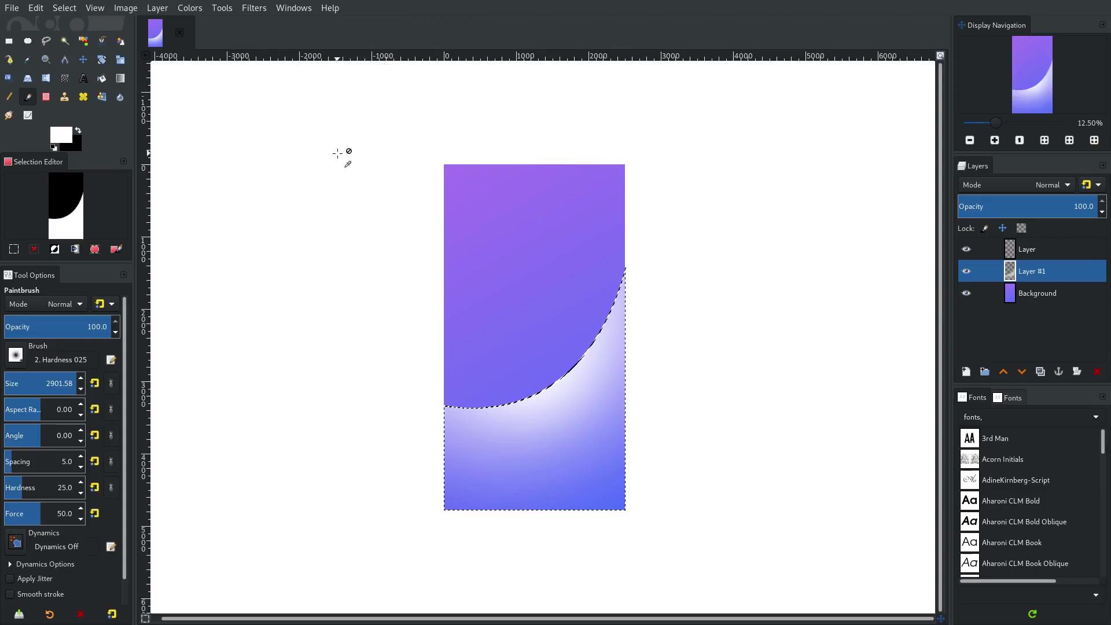
pyautogui.click(64, 7)
pyautogui.click(75, 41)
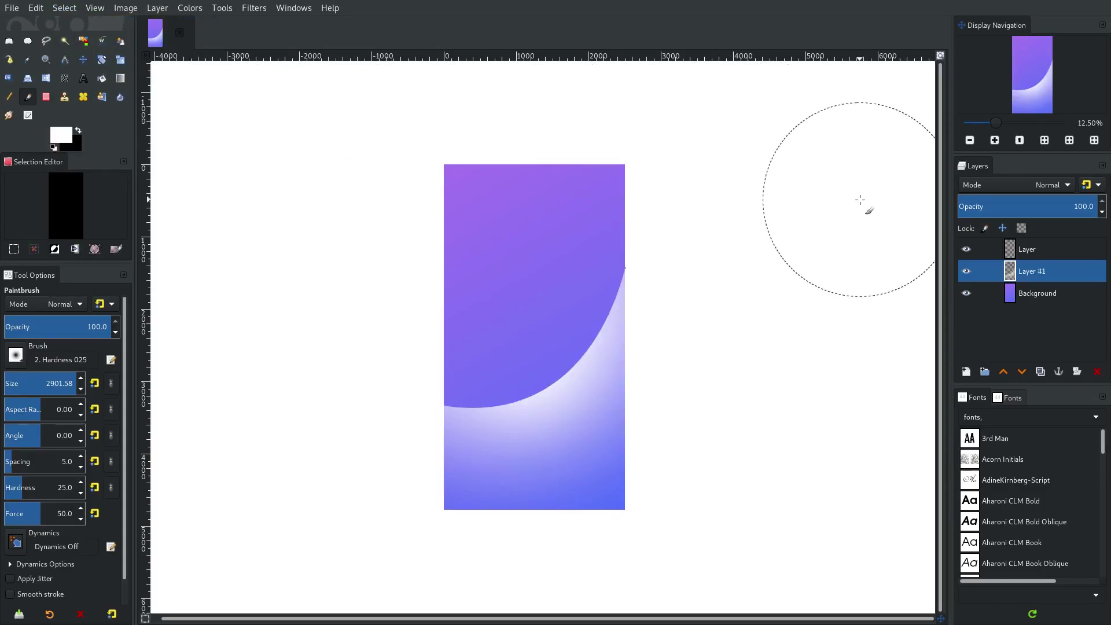
# Step: Compare the Overlay and Soft light blend modes on Layer #1, and set the layer to Overlay
pyautogui.click(1049, 184)
pyautogui.click(1013, 486)
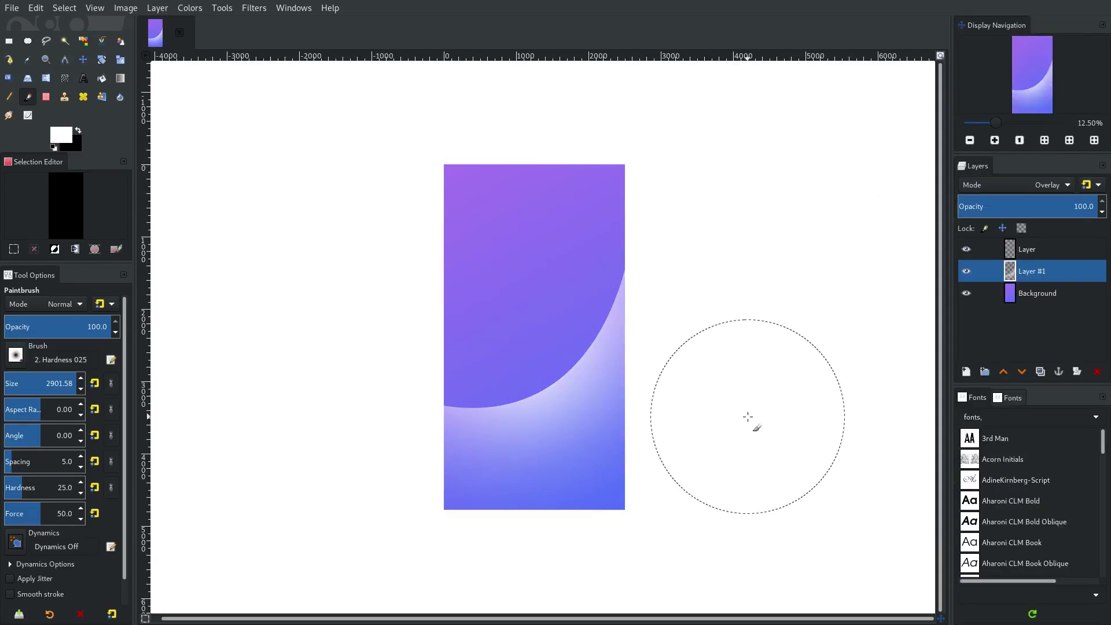
pyautogui.click(1023, 184)
pyautogui.click(1013, 202)
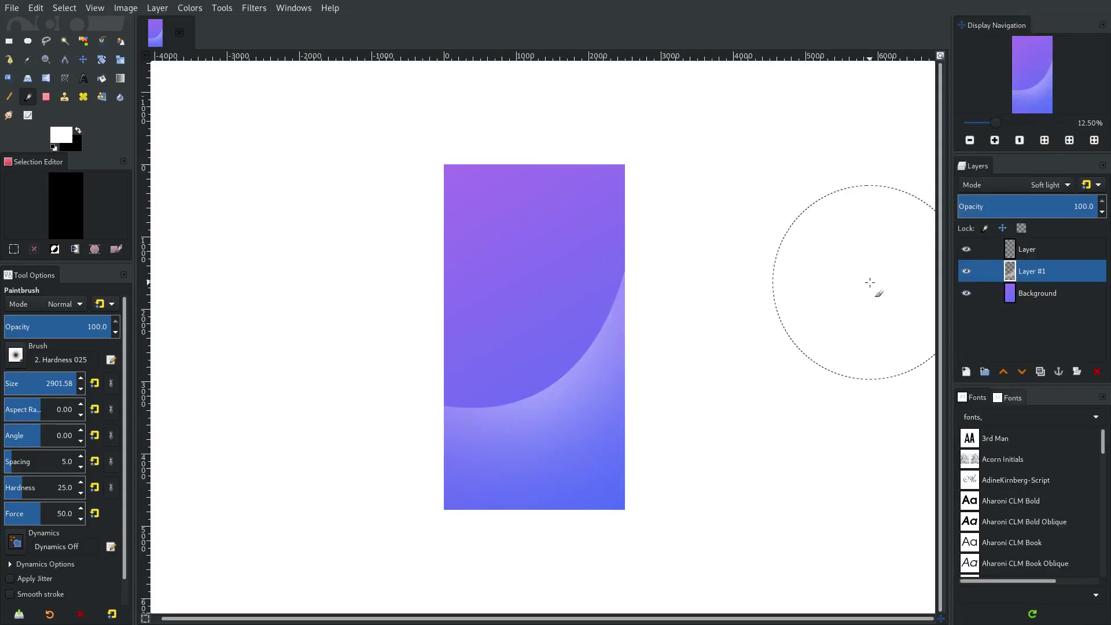
pyautogui.click(965, 272)
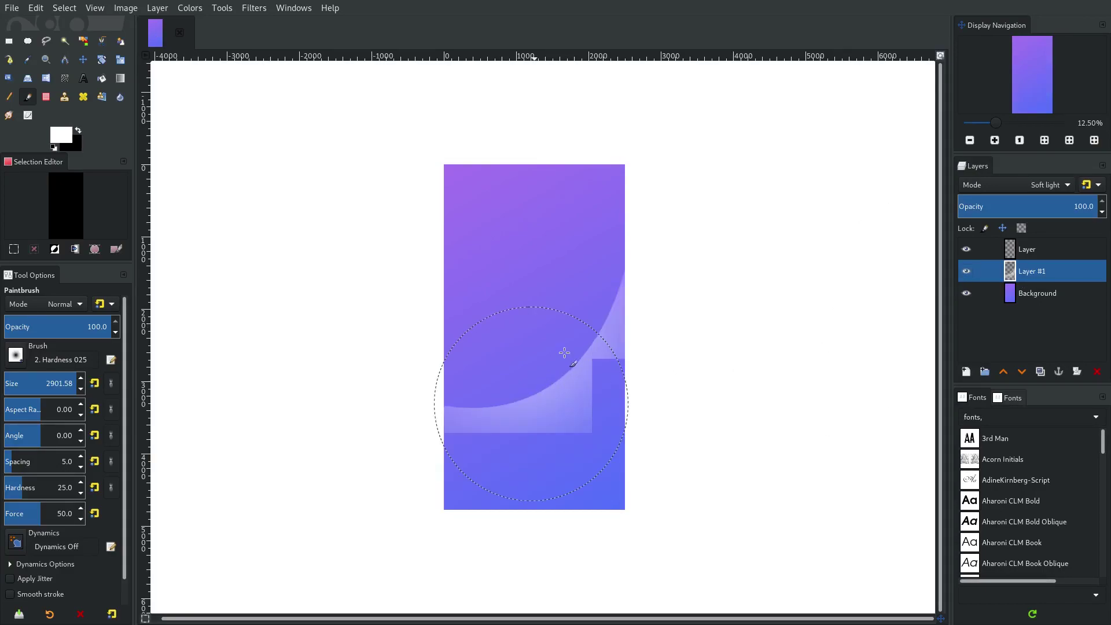
pyautogui.click(1050, 185)
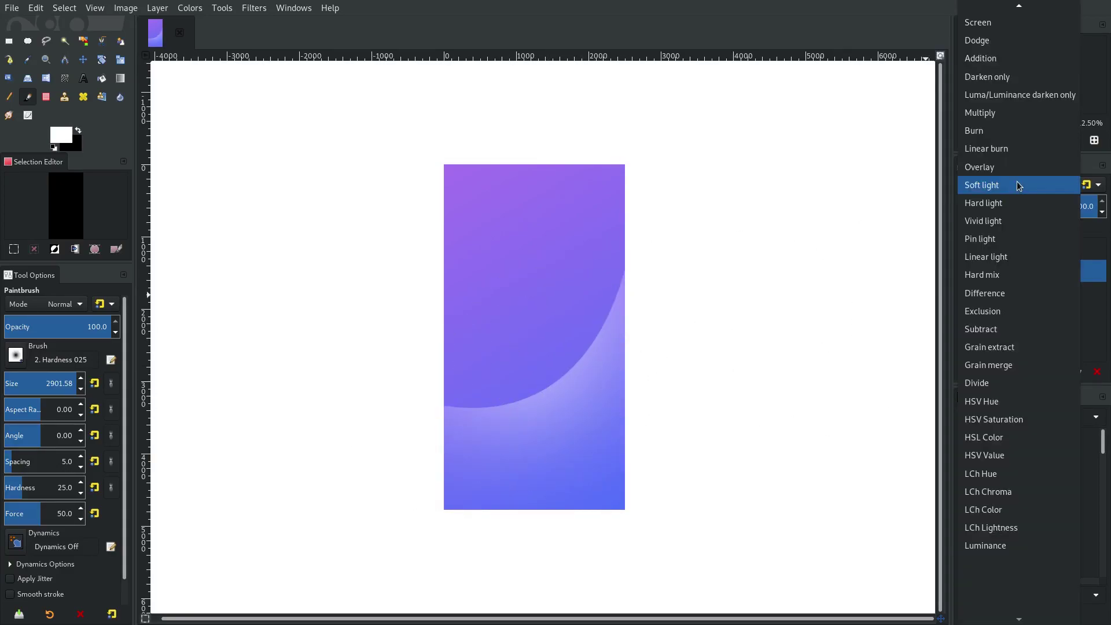
pyautogui.click(1036, 167)
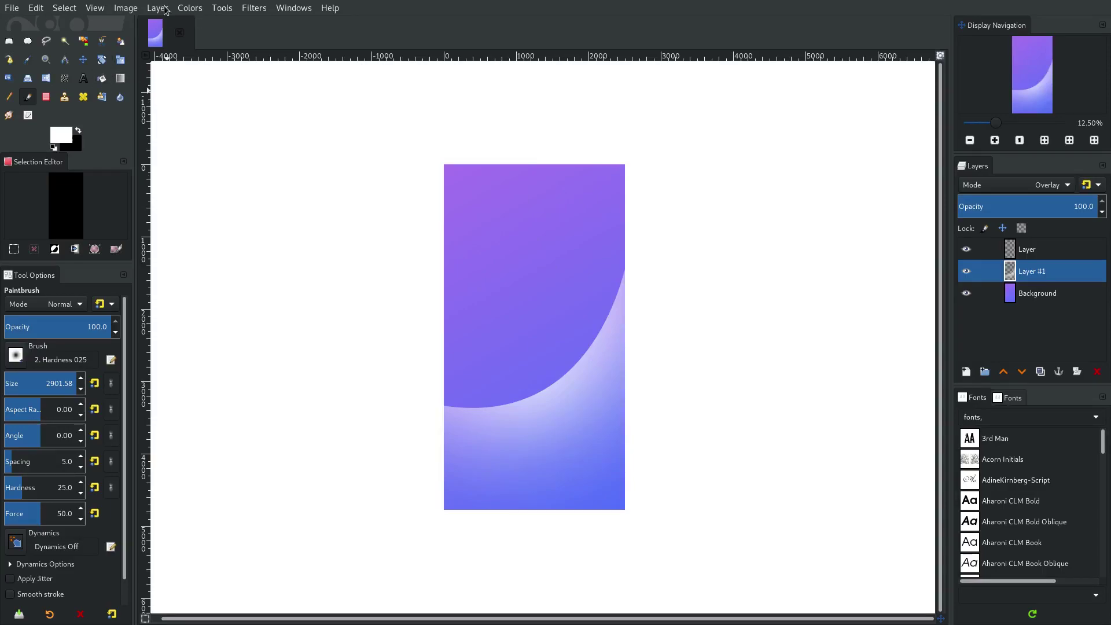
pyautogui.click(190, 8)
pyautogui.click(256, 344)
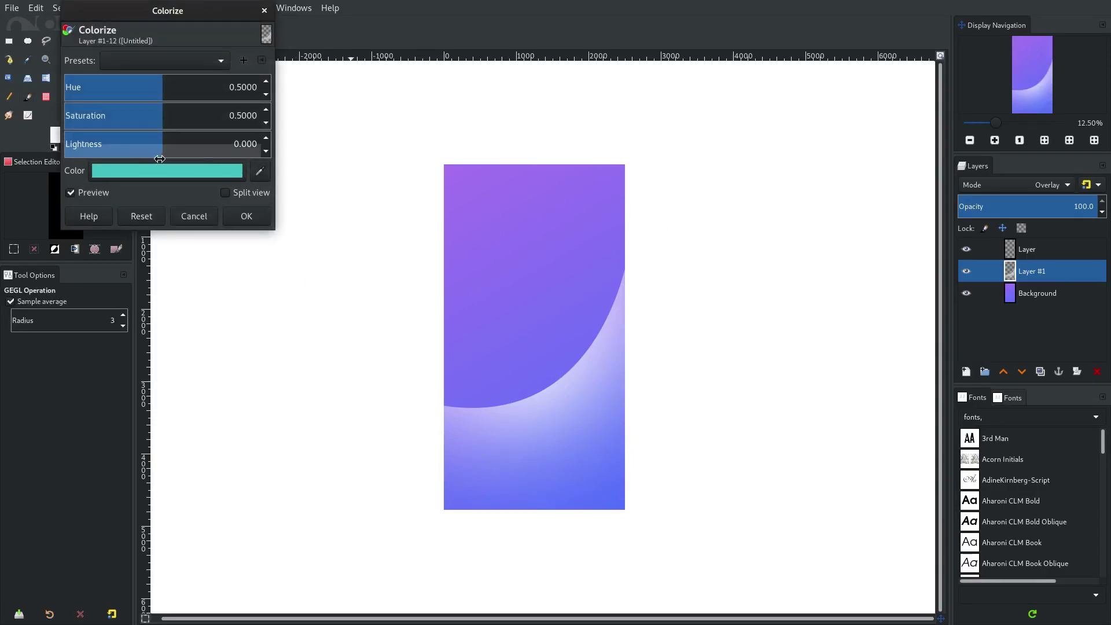
pyautogui.click(194, 216)
pyautogui.click(1020, 290)
pyautogui.click(1029, 279)
pyautogui.click(1019, 298)
pyautogui.click(64, 8)
pyautogui.press('Escape')
pyautogui.click(991, 270)
pyautogui.click(970, 271)
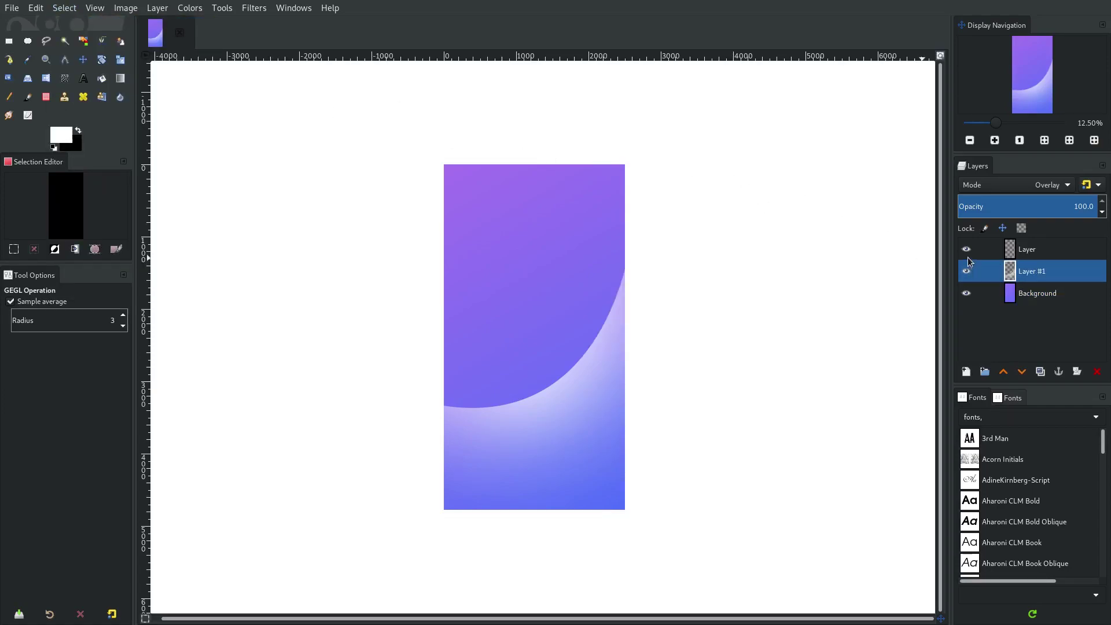
# Step: Try moving Layer #1's curved shape towards the canvas's upper-left corner, and undo the move
pyautogui.scroll(3, 604, 356)
pyautogui.moveTo(554, 440); pyautogui.dragTo(684, 385)
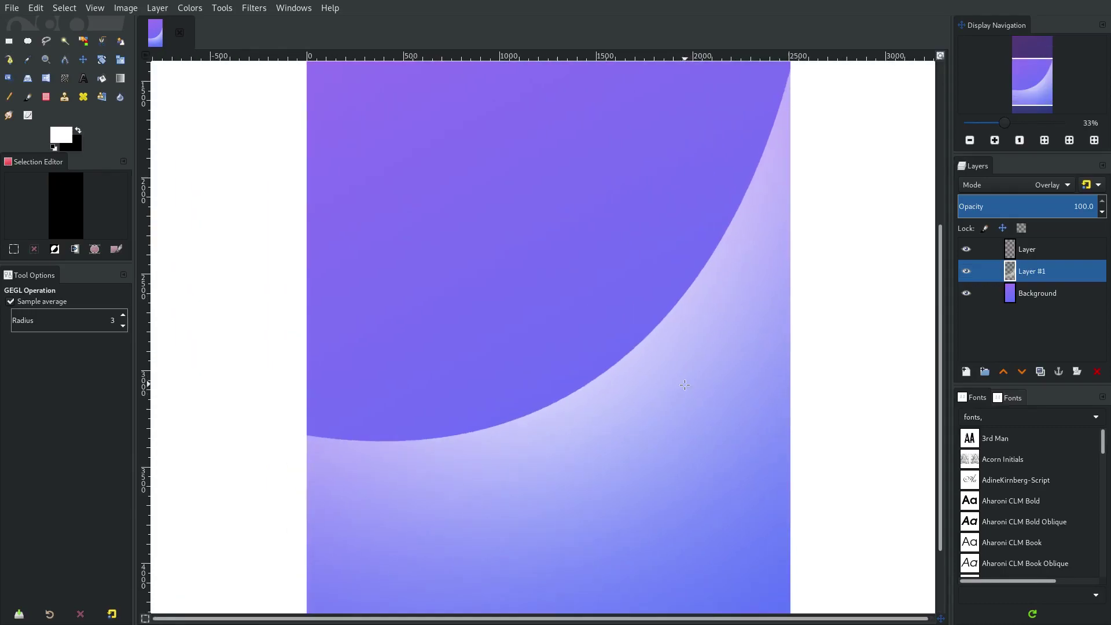
pyautogui.click(83, 60)
pyautogui.moveTo(656, 336); pyautogui.dragTo(700, 400)
pyautogui.moveTo(699, 399); pyautogui.dragTo(635, 230)
pyautogui.scroll(-5, 684, 293)
pyautogui.scroll(2, 638, 301)
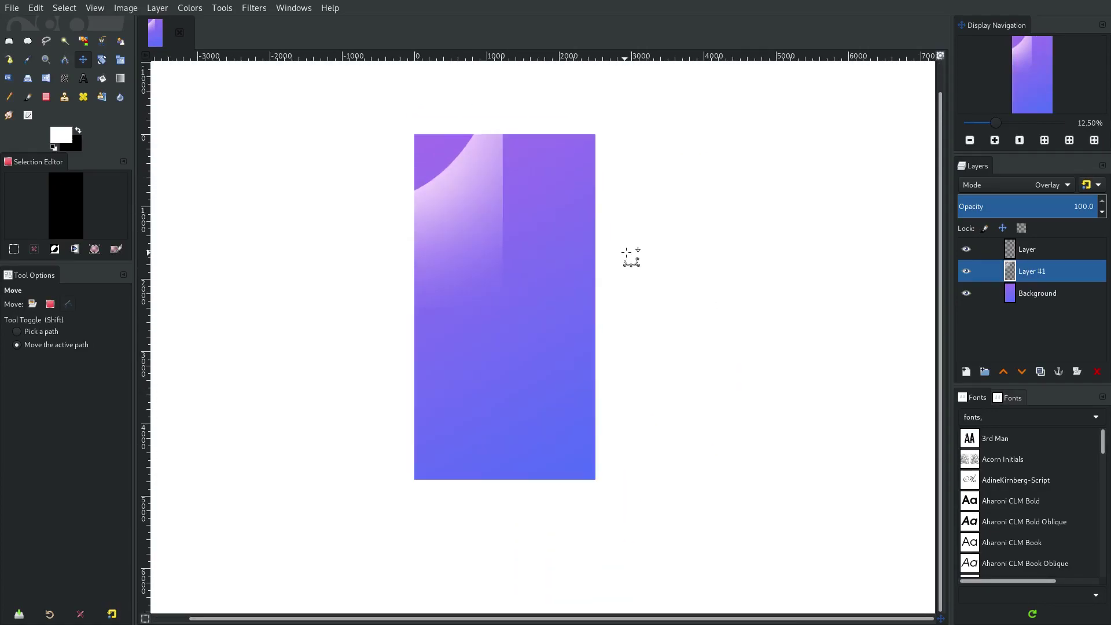
pyautogui.hotkey('ctrl', 'z')
pyautogui.moveTo(558, 376); pyautogui.dragTo(583, 456)
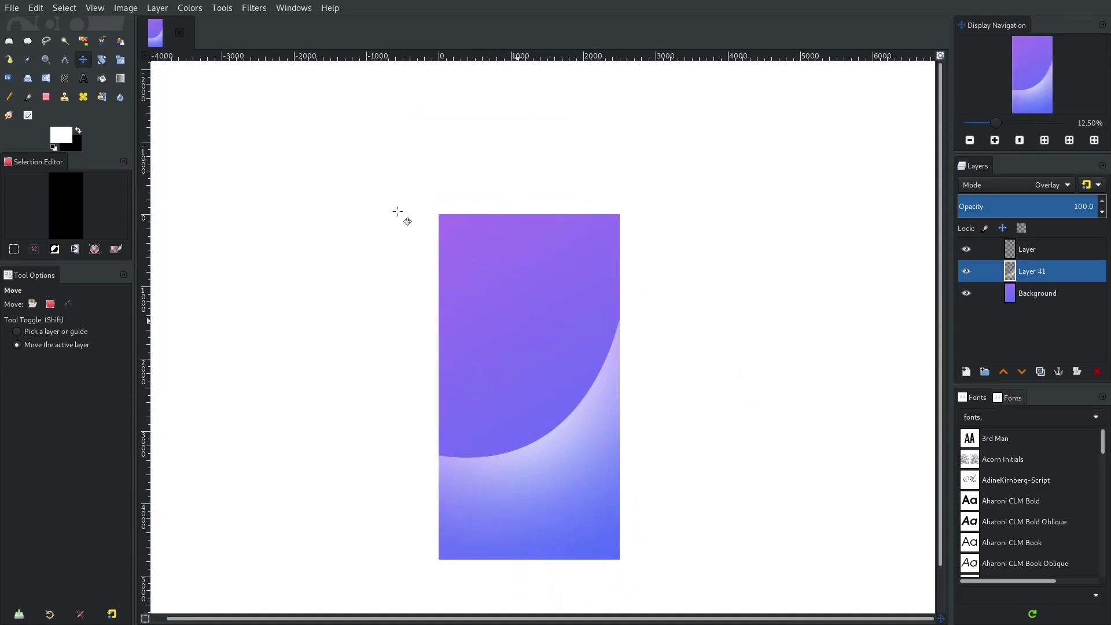
# Step: Colorize Layer #1 with hue 0.7059, saturation 0.5029 and lightness -0.224
pyautogui.click(190, 9)
pyautogui.click(226, 339)
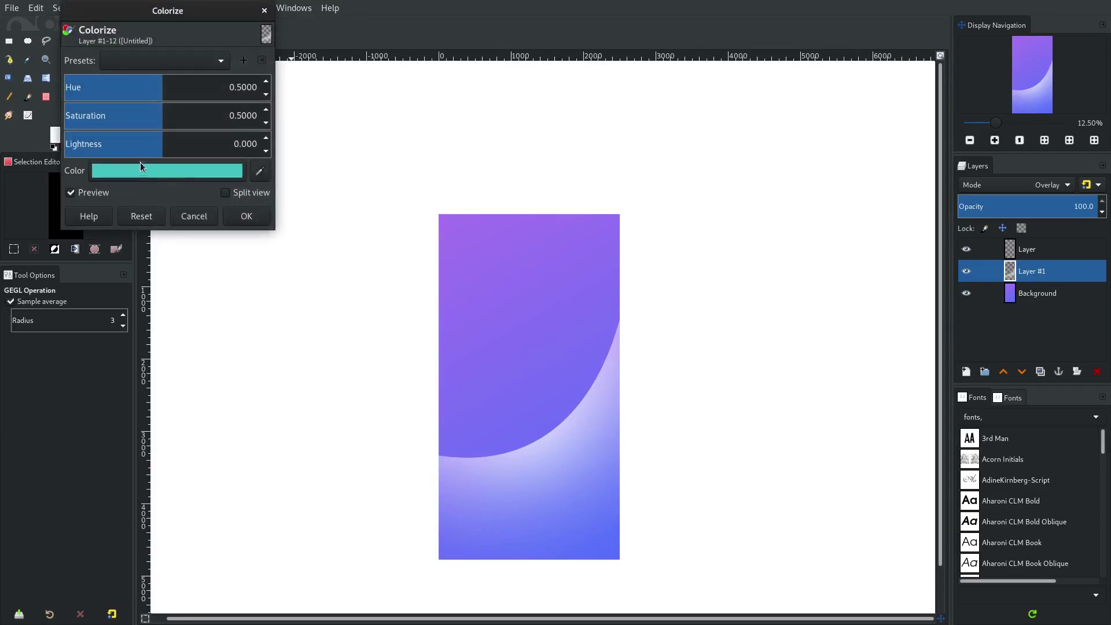
pyautogui.moveTo(125, 144)
pyautogui.mouseDown()
pyautogui.moveTo(161, 143)
pyautogui.moveTo(129, 141)
pyautogui.mouseUp()
pyautogui.moveTo(191, 93); pyautogui.dragTo(213, 86)
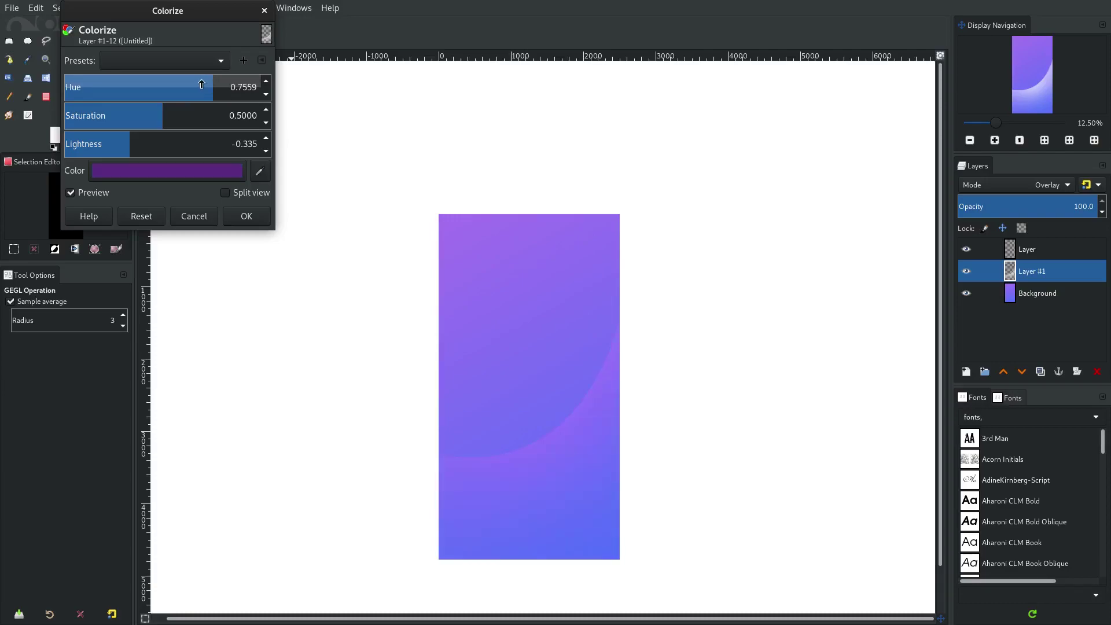
pyautogui.click(189, 107)
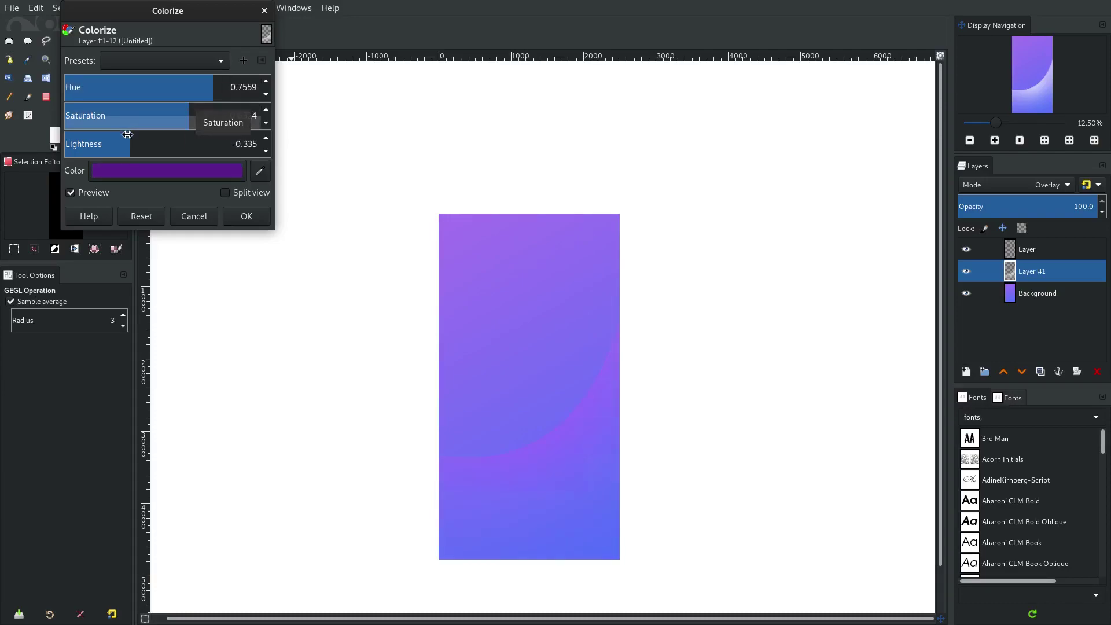
pyautogui.click(181, 136)
pyautogui.click(154, 113)
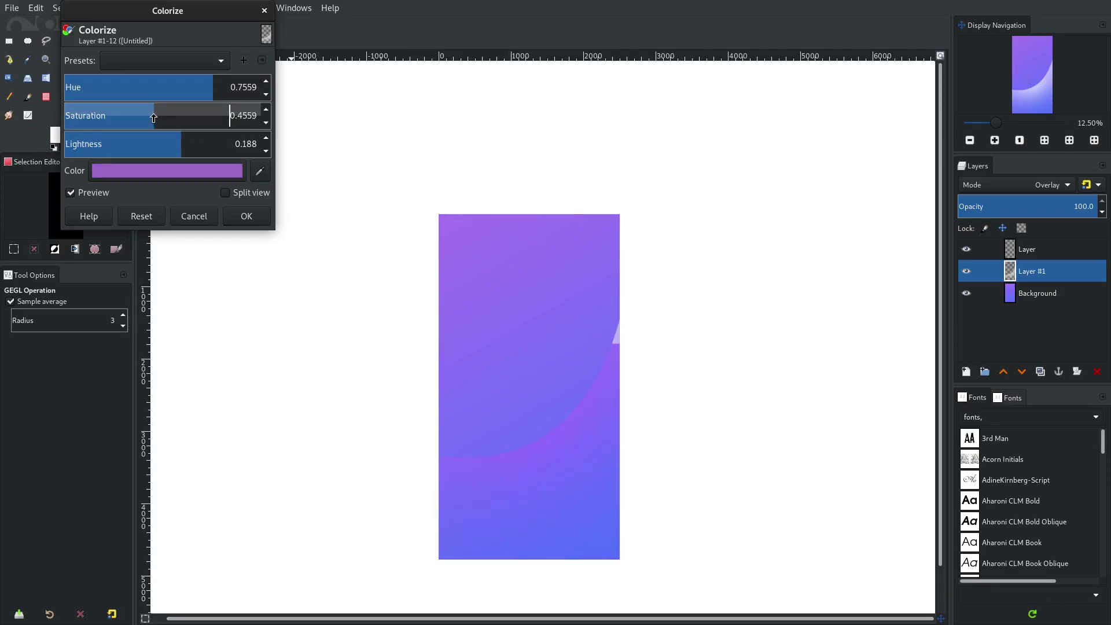
pyautogui.click(149, 147)
pyautogui.click(140, 145)
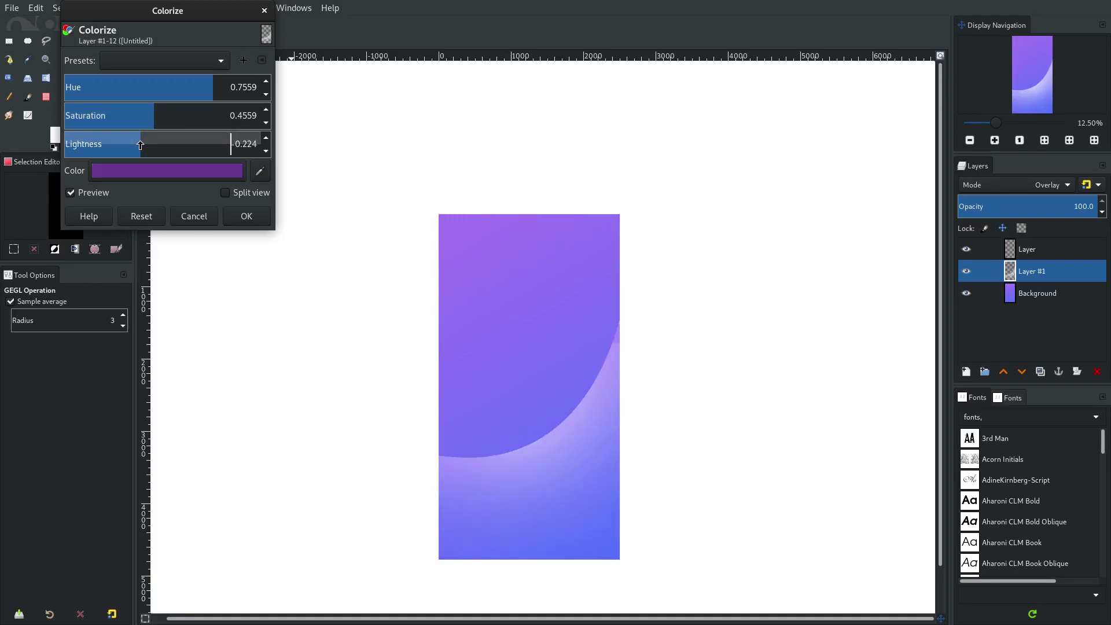
pyautogui.click(155, 114)
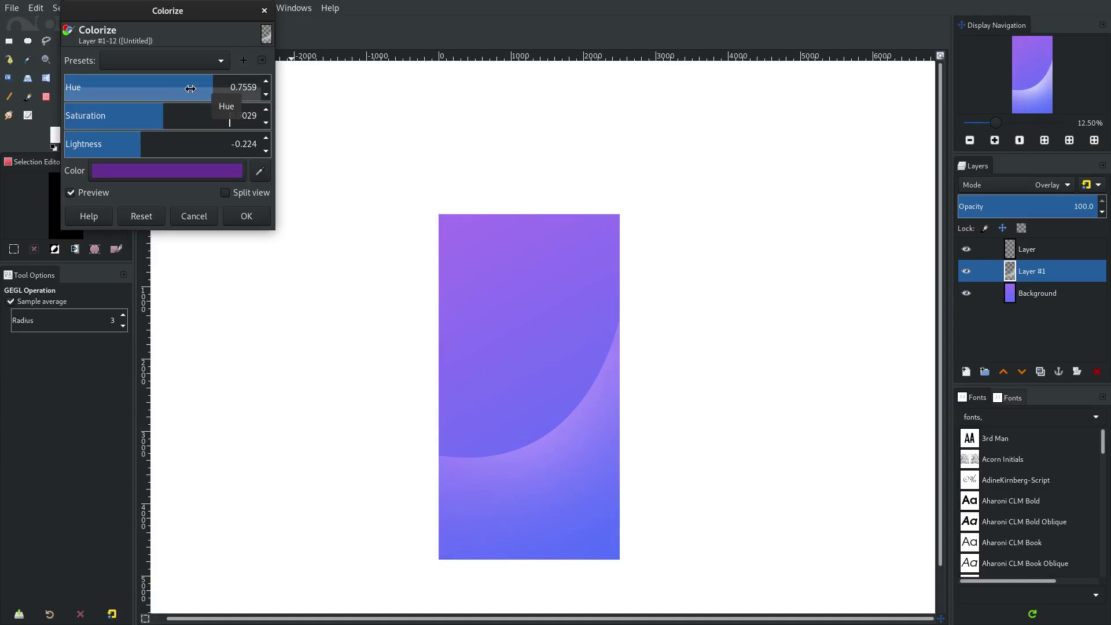
pyautogui.click(209, 85)
pyautogui.click(202, 85)
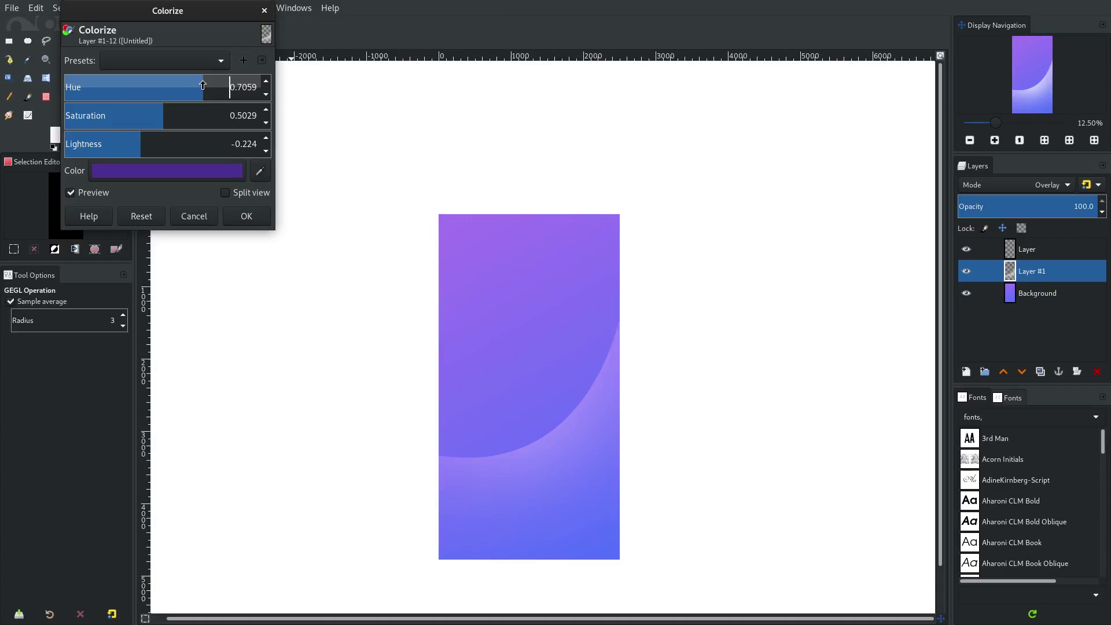
pyautogui.moveTo(562, 292); pyautogui.dragTo(591, 237)
pyautogui.click(259, 218)
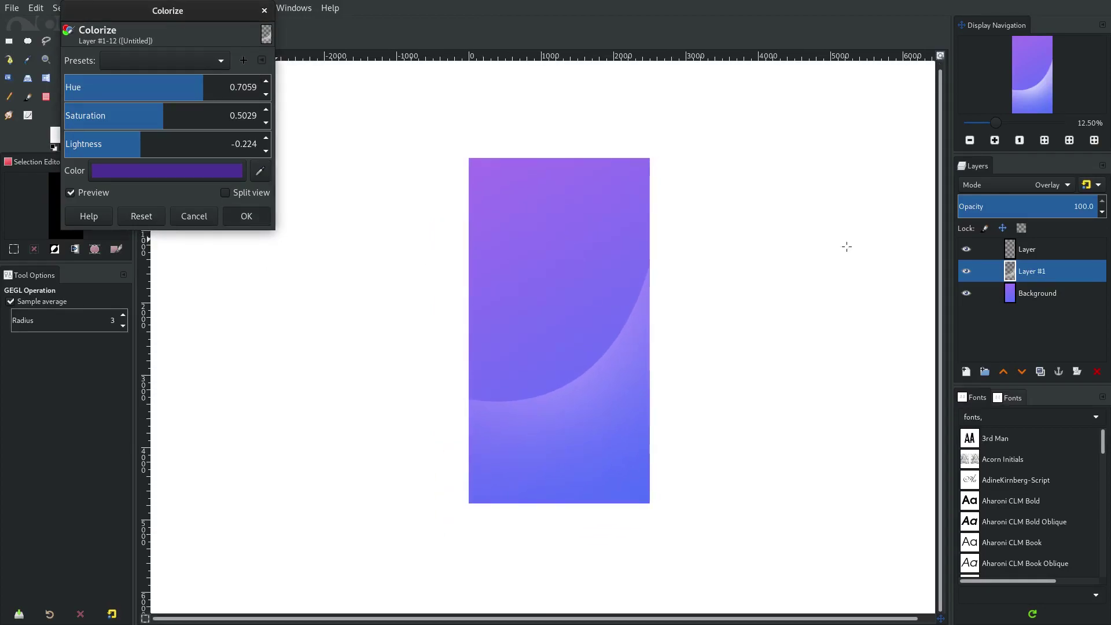
# Step: Duplicate Layer #1 and move the copy downwards to form a second curved band below the first
pyautogui.rightClick(1060, 277)
pyautogui.click(1008, 132)
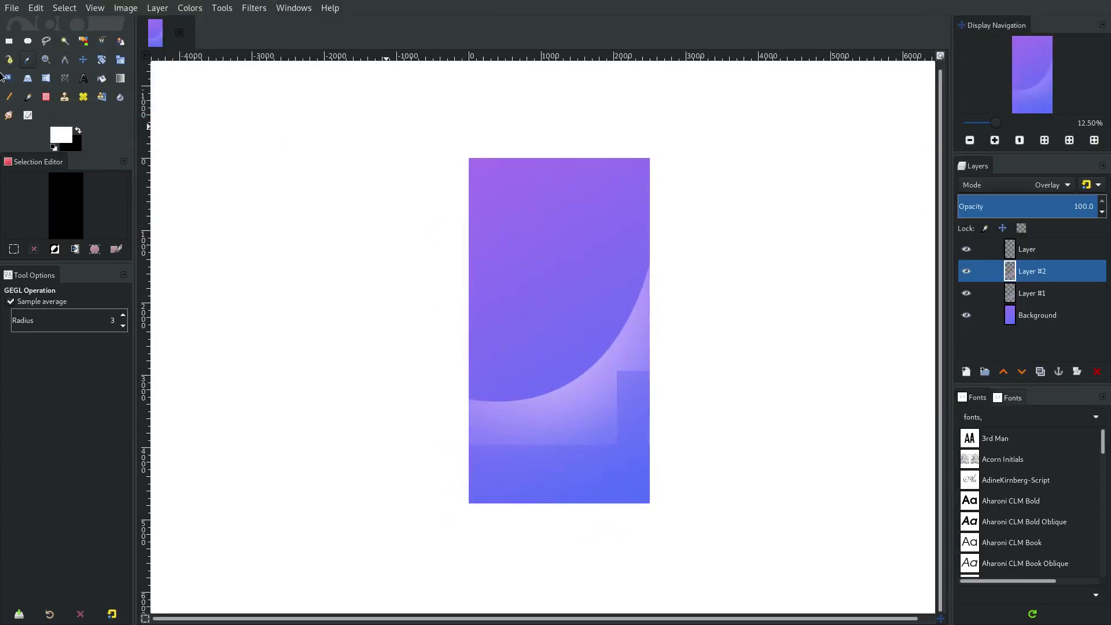
pyautogui.click(82, 63)
pyautogui.moveTo(630, 366); pyautogui.dragTo(625, 426)
# Step: Duplicate Layer #2, move the copy down until its curve crosses only the canvas's lower-right corner, and select the topmost layer
pyautogui.rightClick(1063, 279)
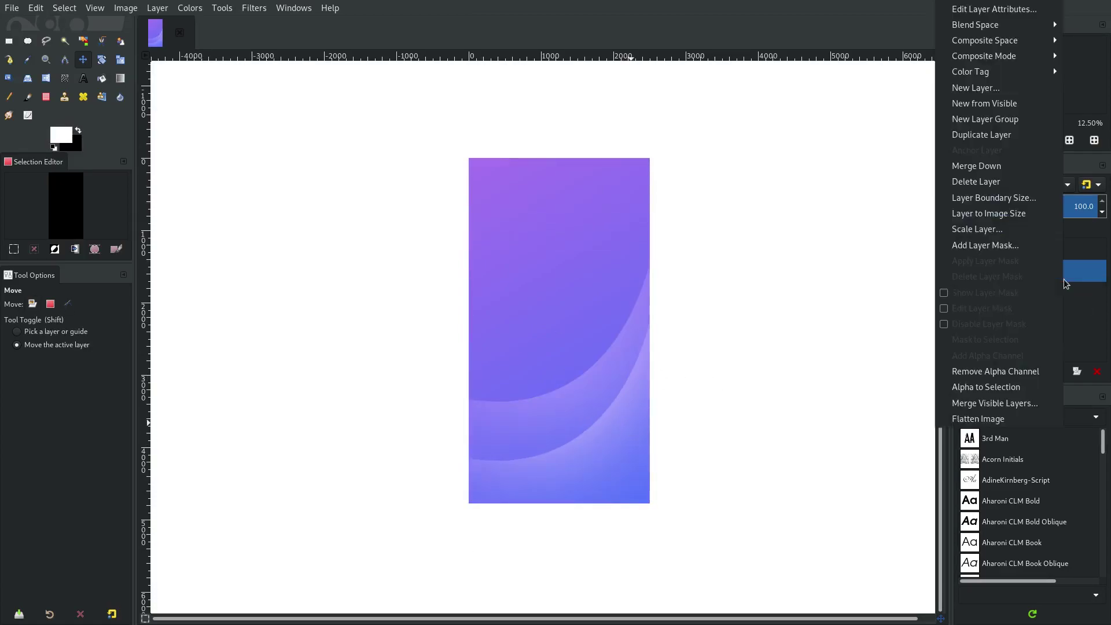
pyautogui.click(993, 134)
pyautogui.moveTo(636, 370); pyautogui.dragTo(640, 502)
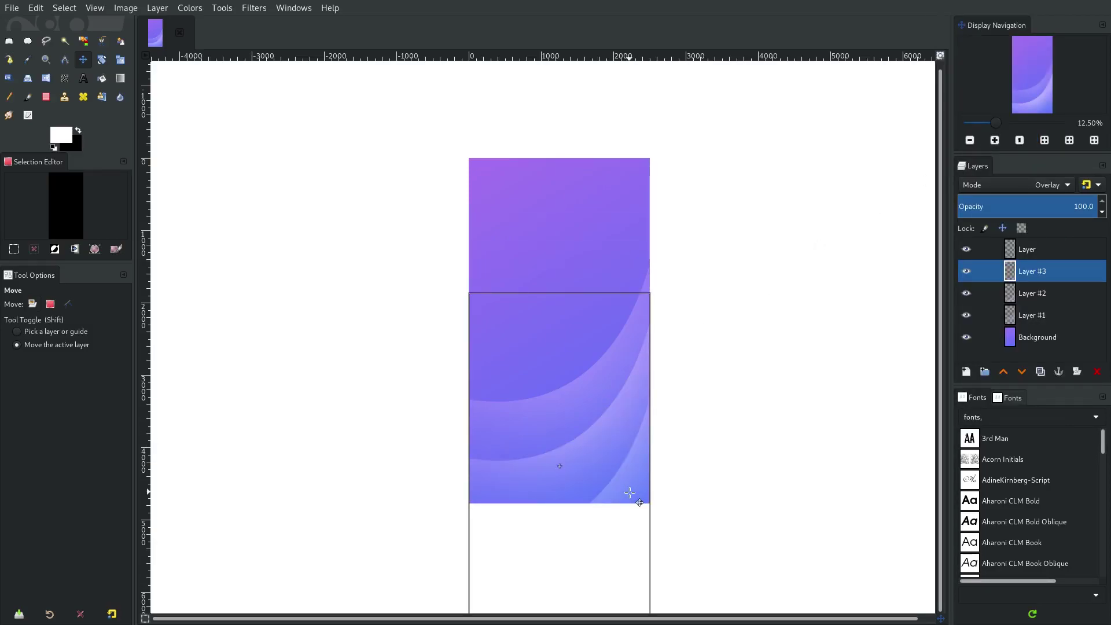
pyautogui.scroll(-2, 649, 463)
pyautogui.scroll(4, 671, 405)
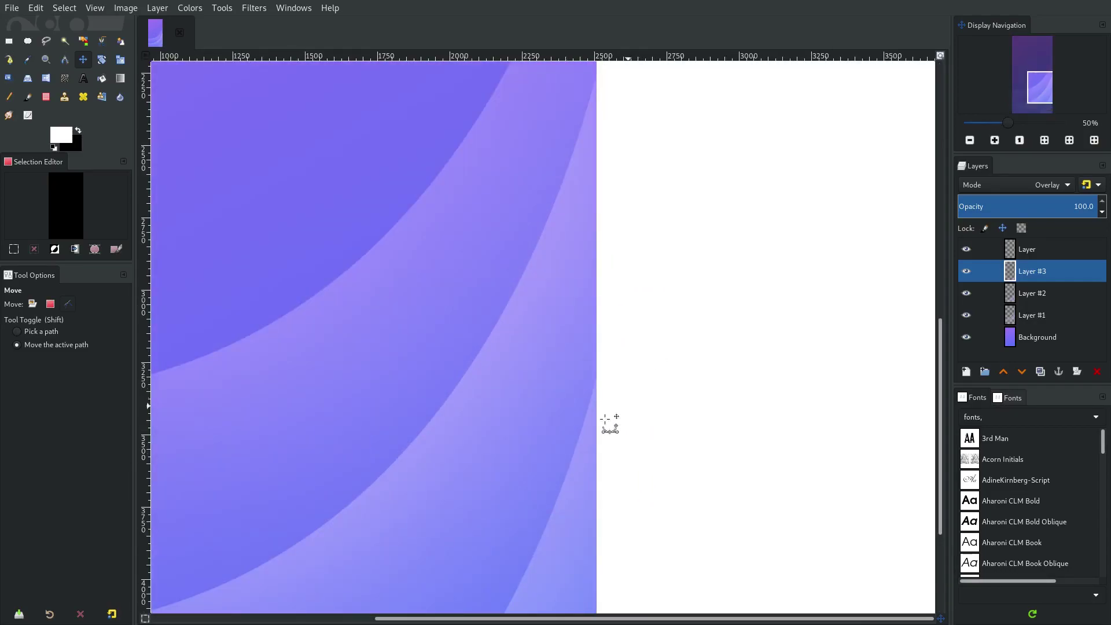
pyautogui.scroll(-3, 531, 380)
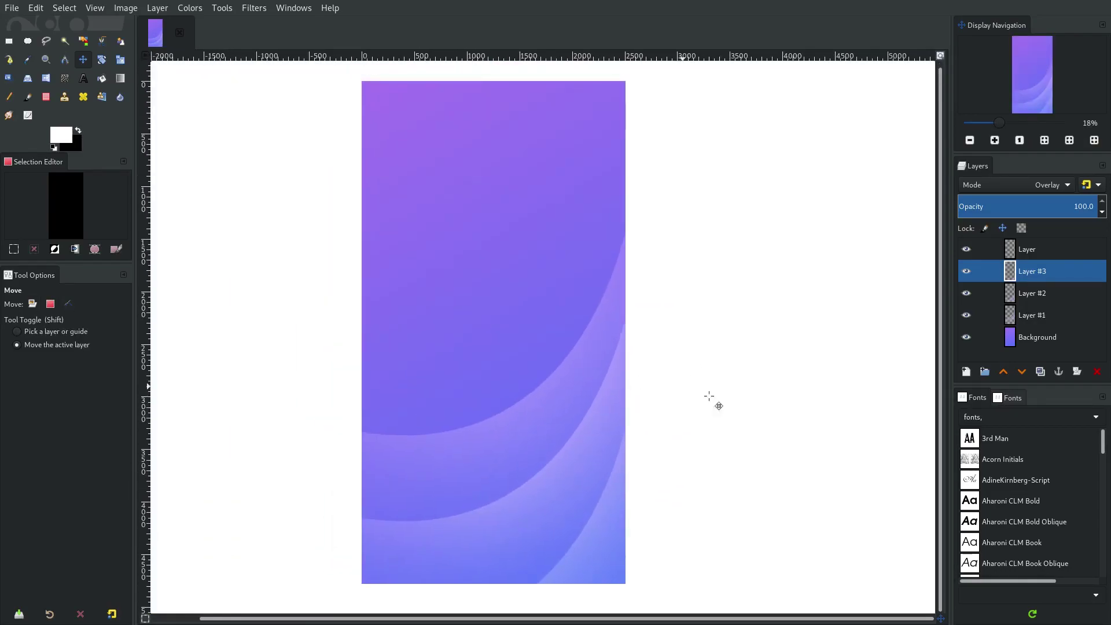
pyautogui.click(1039, 247)
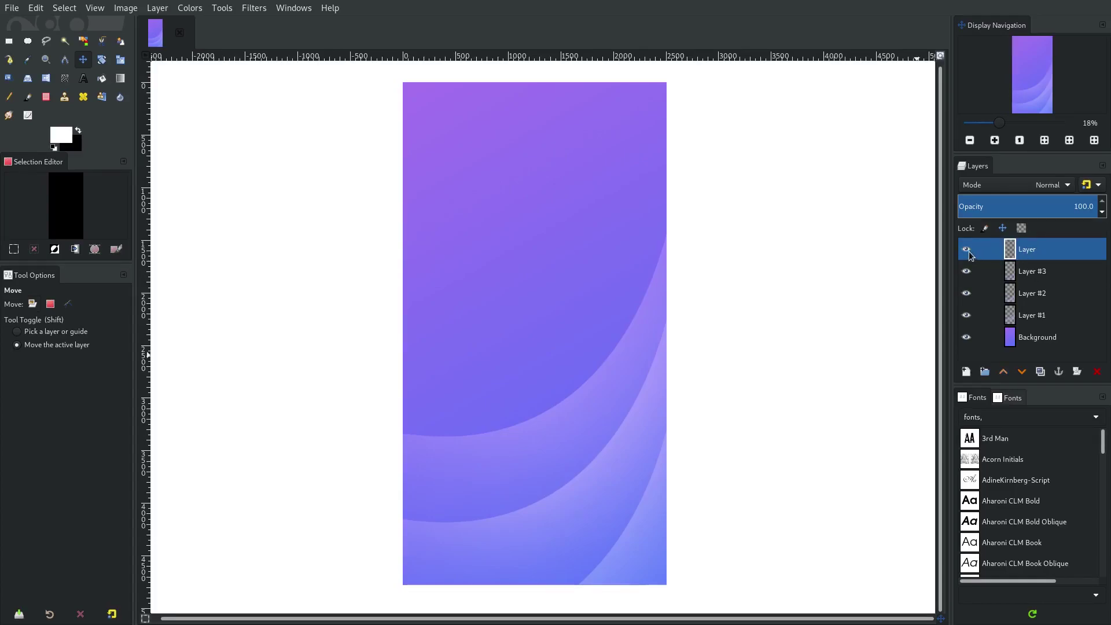
# Step: Select a rectangle of 115 × 55 px near the canvas's upper-right corner and bucket-fill it with white
pyautogui.scroll(2, 534, 241)
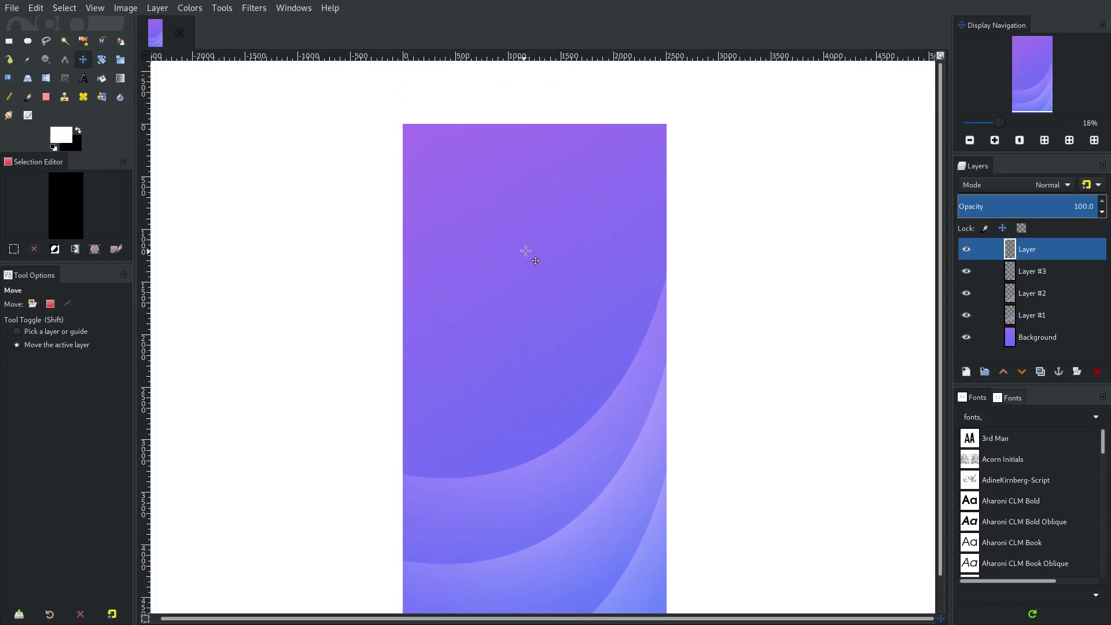
pyautogui.click(9, 41)
pyautogui.scroll(1, 525, 172)
pyautogui.scroll(4, 525, 172)
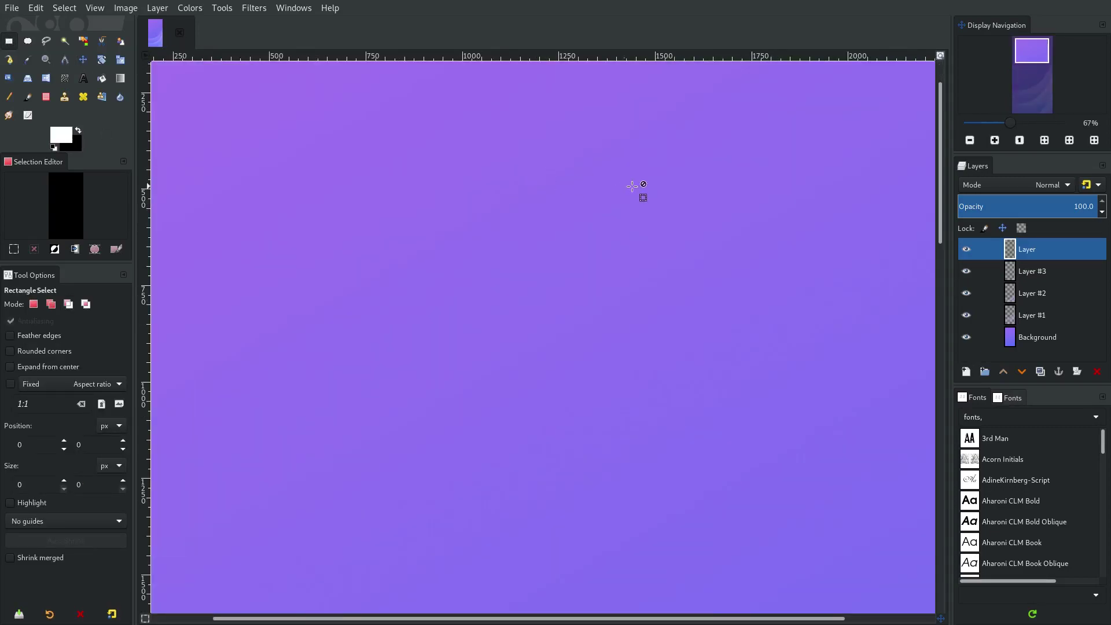
pyautogui.moveTo(630, 186); pyautogui.dragTo(349, 407)
pyautogui.moveTo(903, 206); pyautogui.dragTo(677, 276)
pyautogui.scroll(1, 408, 220)
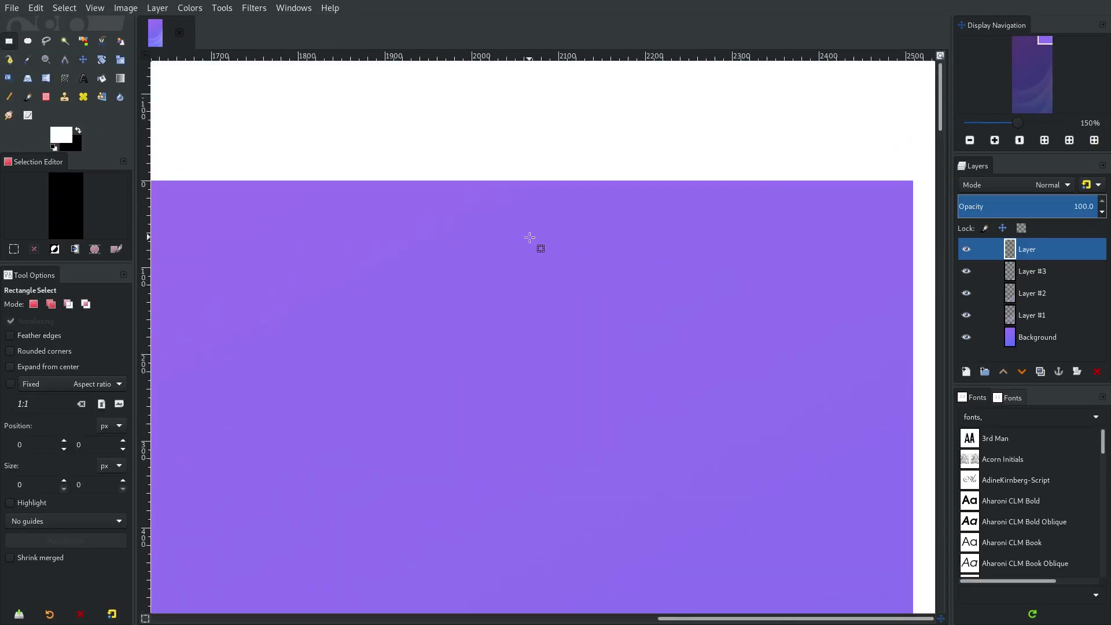
pyautogui.scroll(-1, 467, 253)
pyautogui.hscroll(-1, 469, 255)
pyautogui.moveTo(442, 241); pyautogui.dragTo(545, 288)
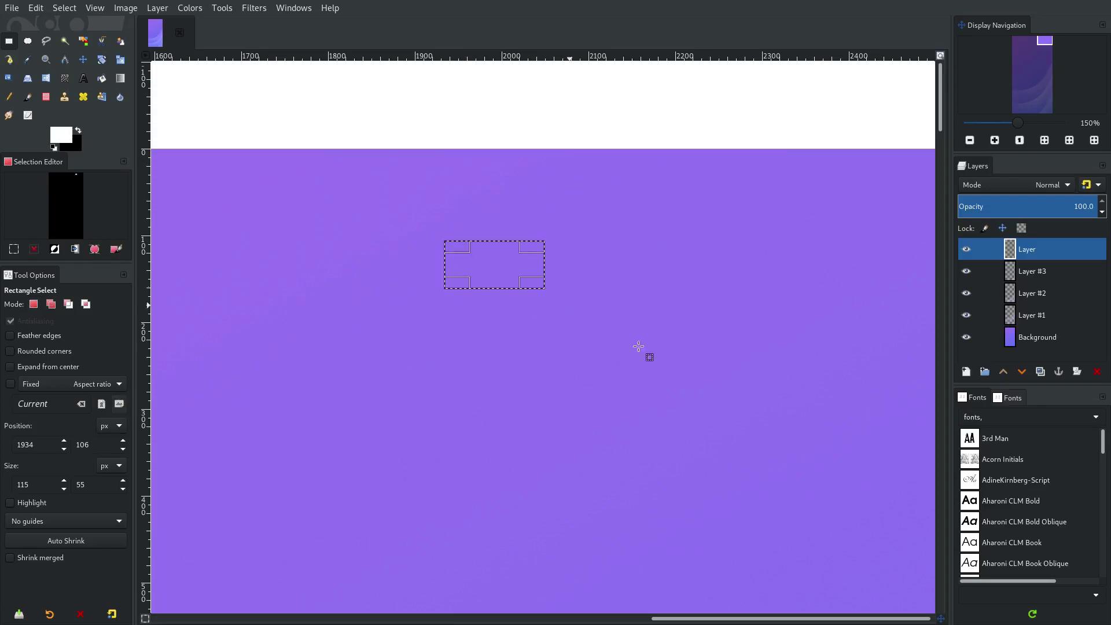
pyautogui.click(103, 79)
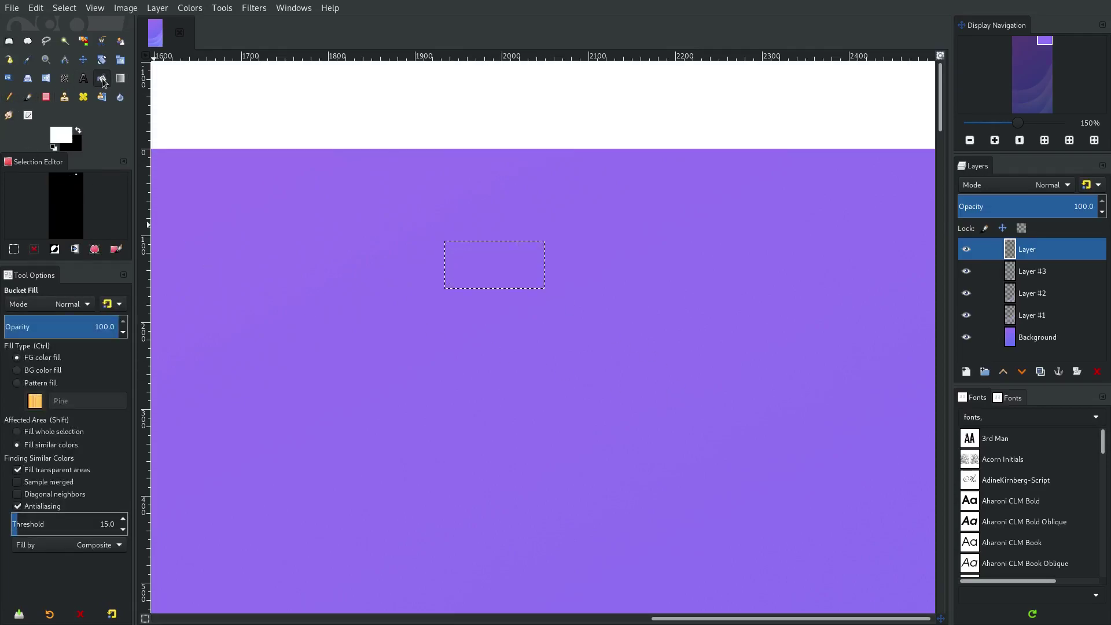
pyautogui.click(515, 269)
# Step: Try shrinking the selection by 10 px and deleting the white rectangle's interior
pyautogui.click(65, 8)
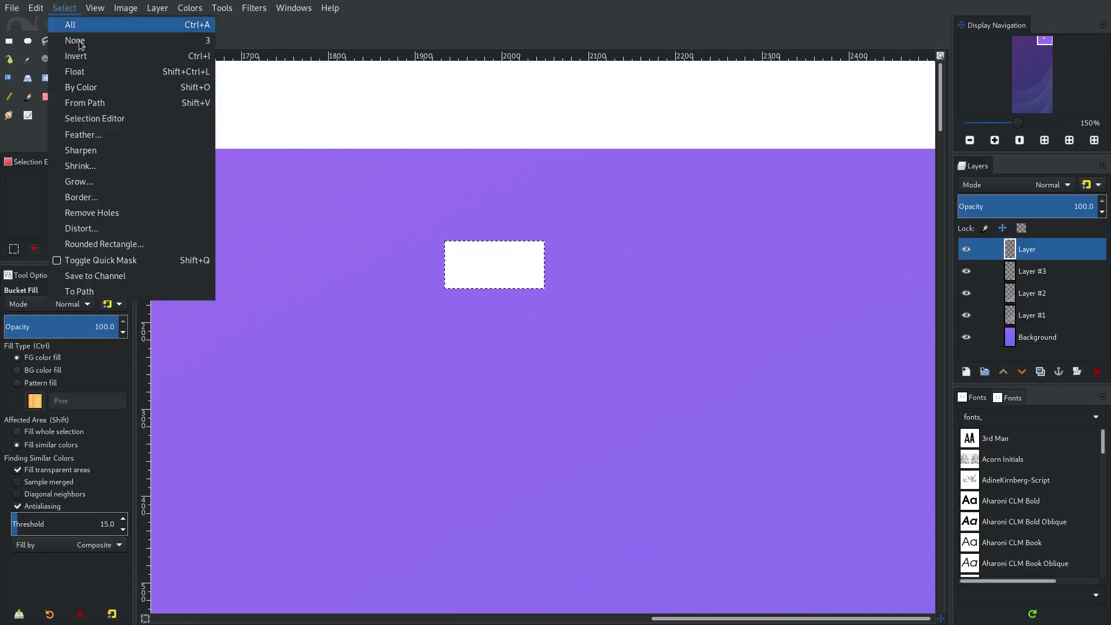
pyautogui.click(102, 153)
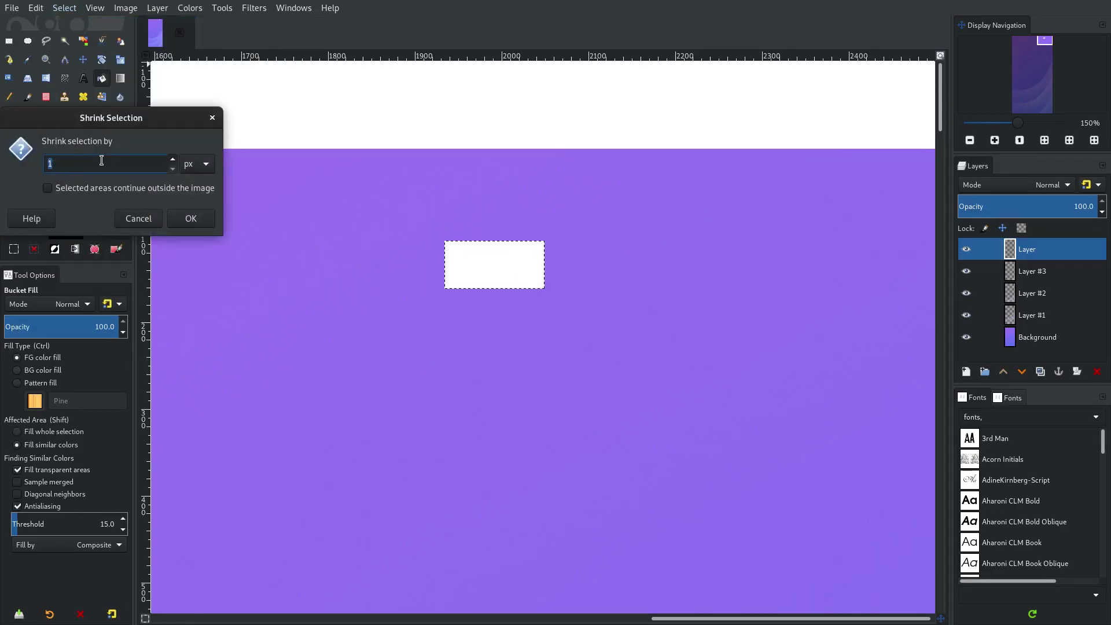
pyautogui.write('0')
pyautogui.click(190, 225)
pyautogui.press('Delete')
pyautogui.scroll(-4, 662, 359)
pyautogui.scroll(4, 661, 359)
# Step: Shrink the selection by 5 px and delete the white inside it to leave a rectangular frame
pyautogui.click(64, 7)
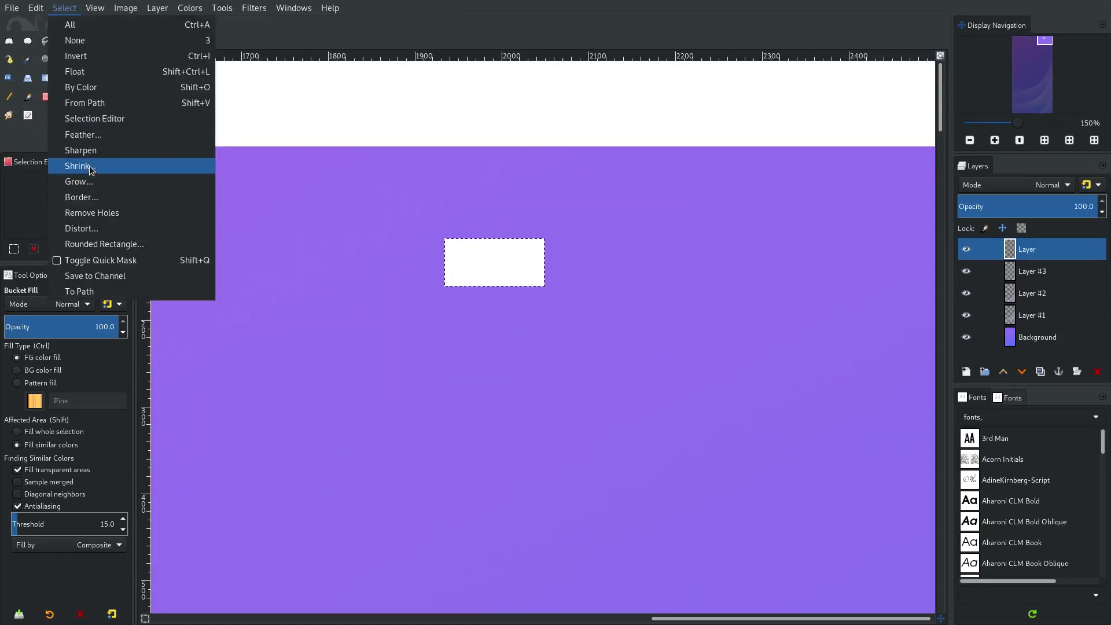
pyautogui.click(95, 172)
pyautogui.write('5')
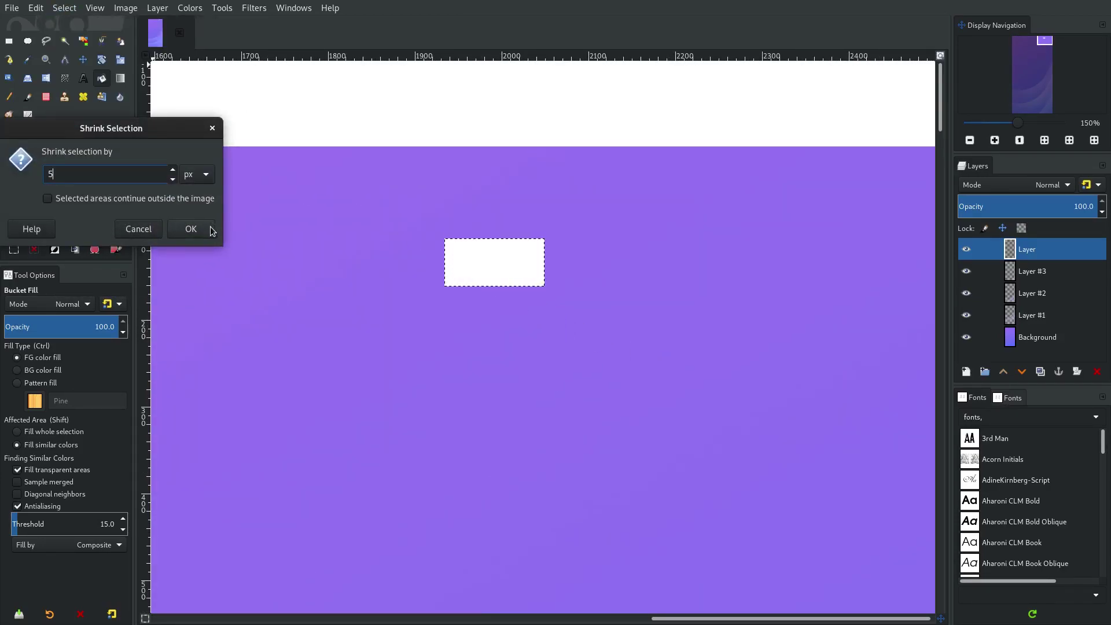
pyautogui.click(190, 229)
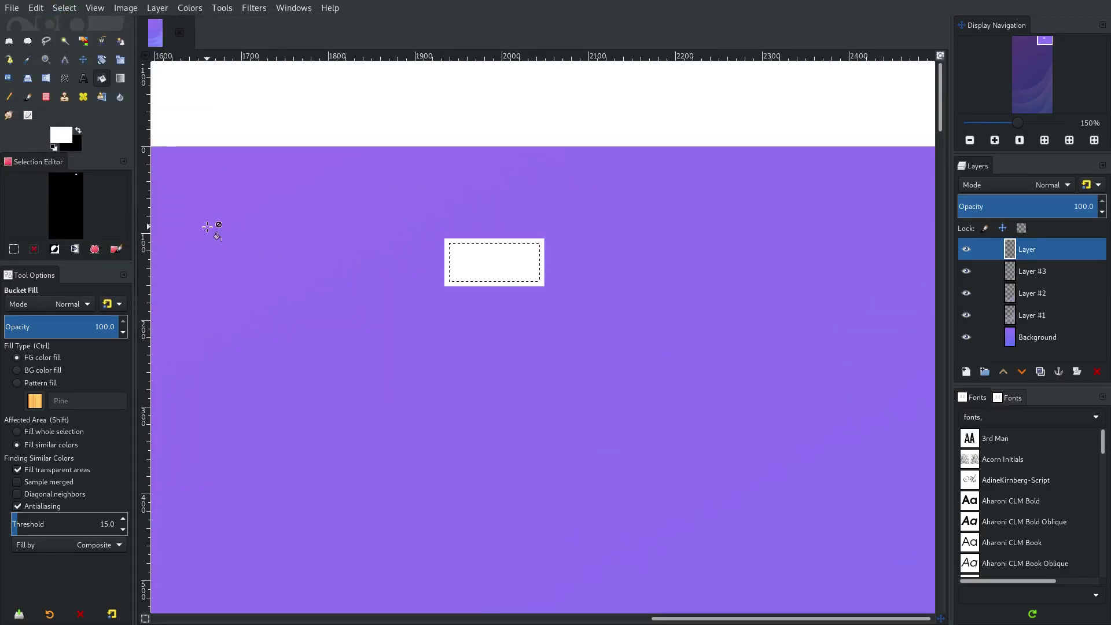
# Step: Shrink the selection by another 5 px, fill it with white as an inner rectangle, and clear the selection
pyautogui.click(66, 8)
pyautogui.click(95, 168)
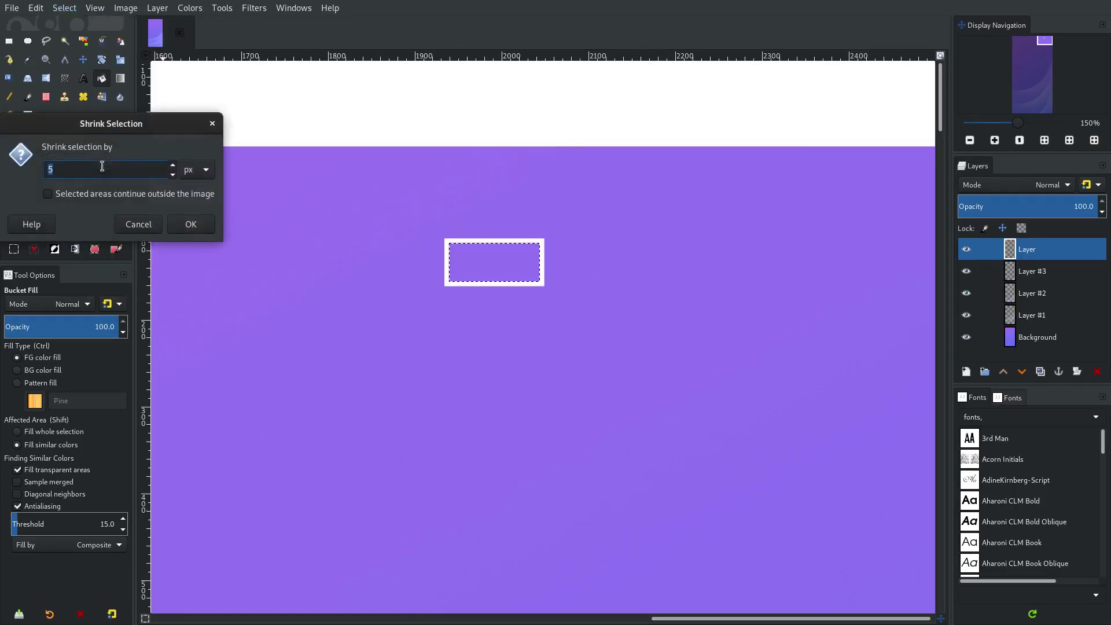
pyautogui.click(187, 229)
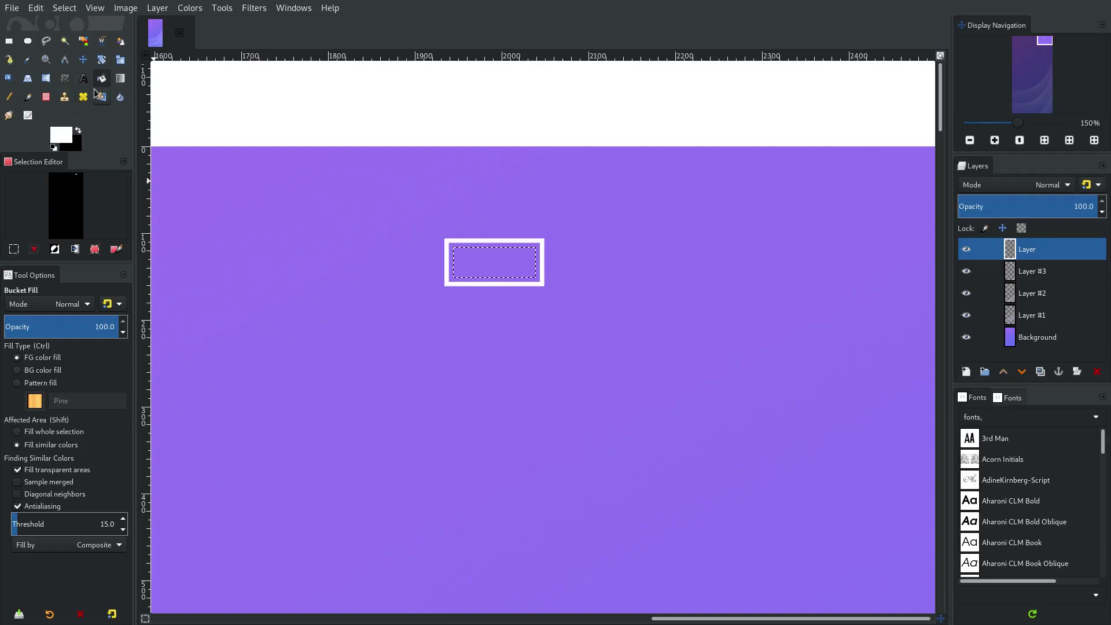
pyautogui.click(502, 258)
pyautogui.scroll(4, 495, 259)
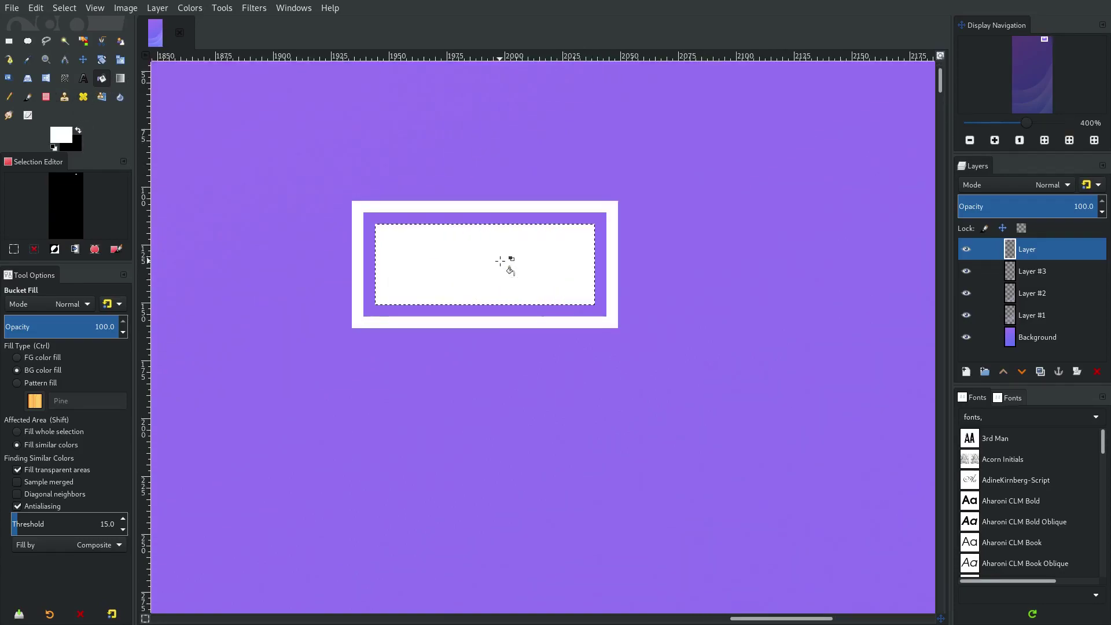
pyautogui.click(67, 8)
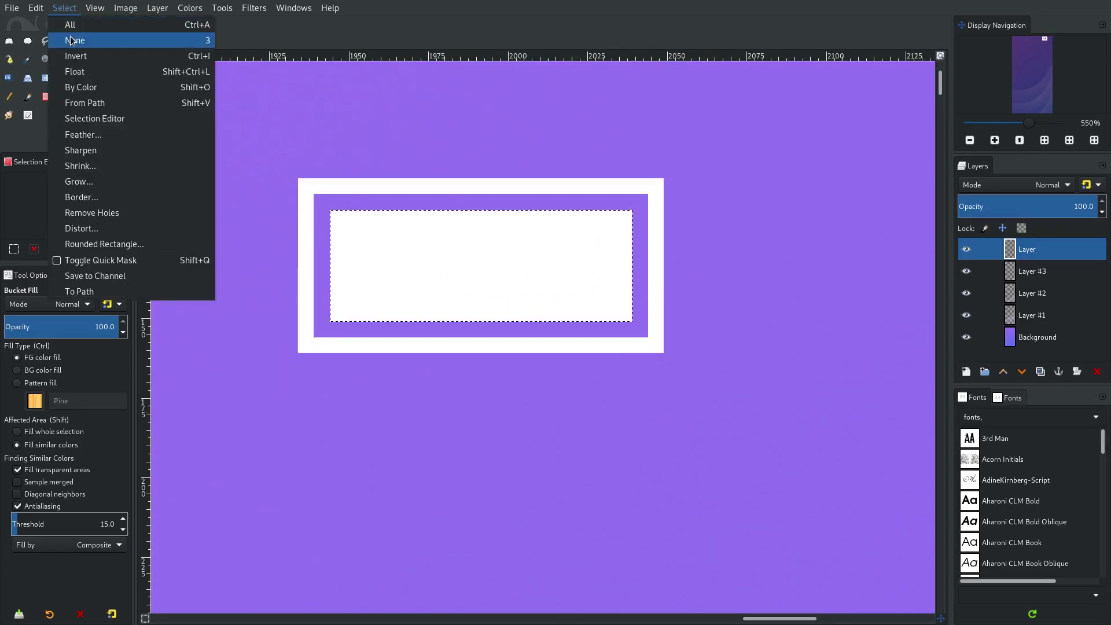
pyautogui.click(71, 40)
pyautogui.click(9, 40)
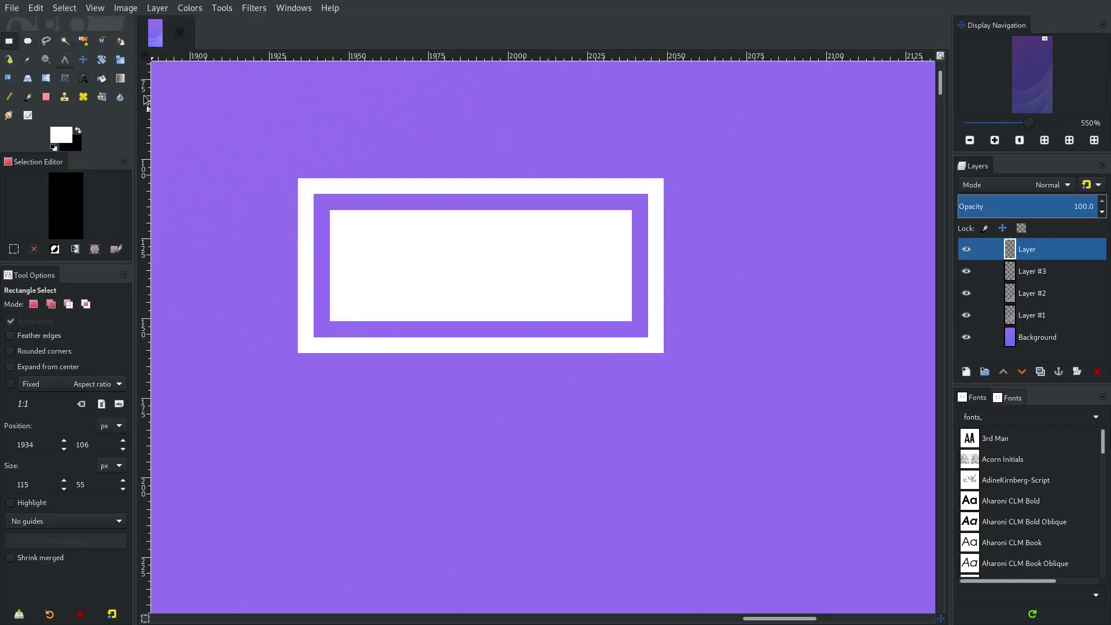
pyautogui.moveTo(324, 203); pyautogui.dragTo(388, 329)
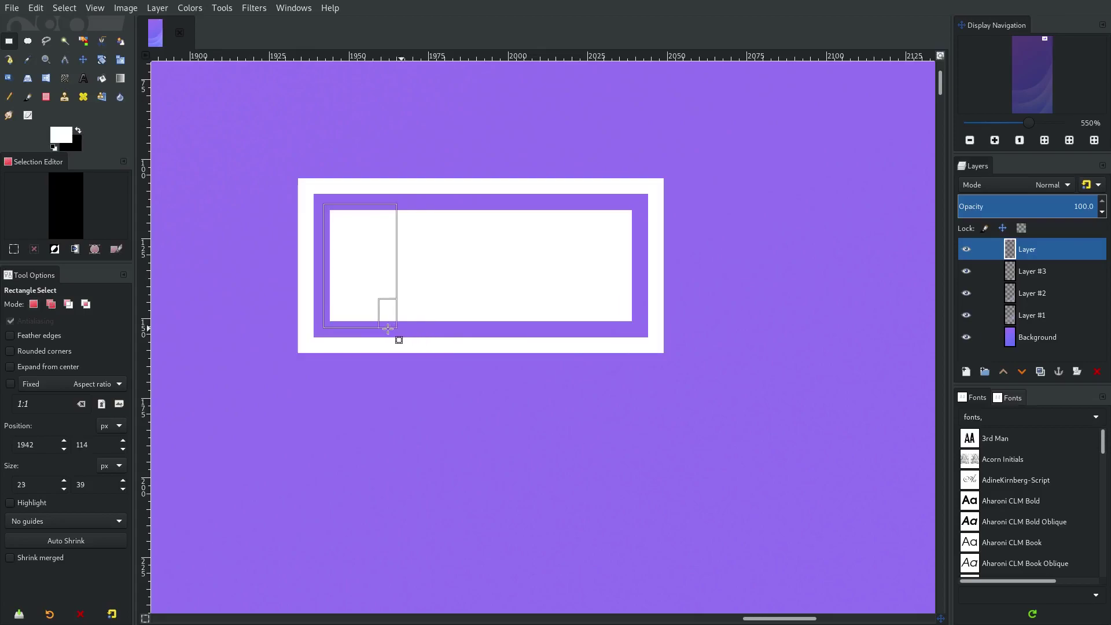
pyautogui.click(64, 8)
pyautogui.click(72, 40)
# Step: Cut off the inner rectangle's left end along a slanted line with a free-form selection, and clear the selection
pyautogui.click(47, 41)
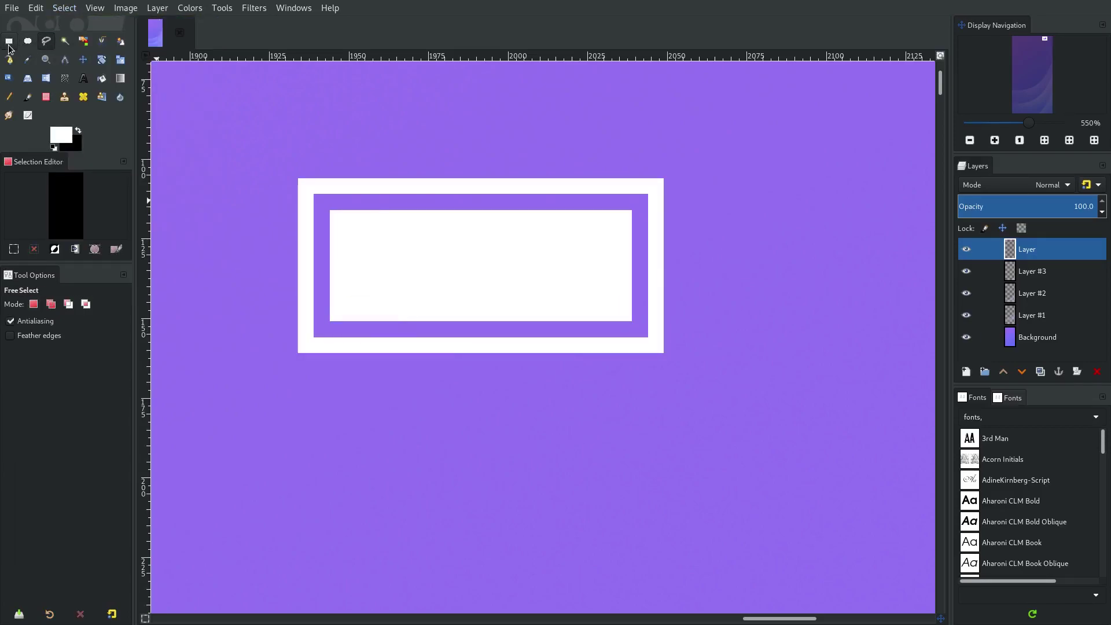
pyautogui.click(407, 202)
pyautogui.click(373, 331)
pyautogui.click(325, 204)
pyautogui.click(407, 202)
pyautogui.press('Return')
pyautogui.press('Delete')
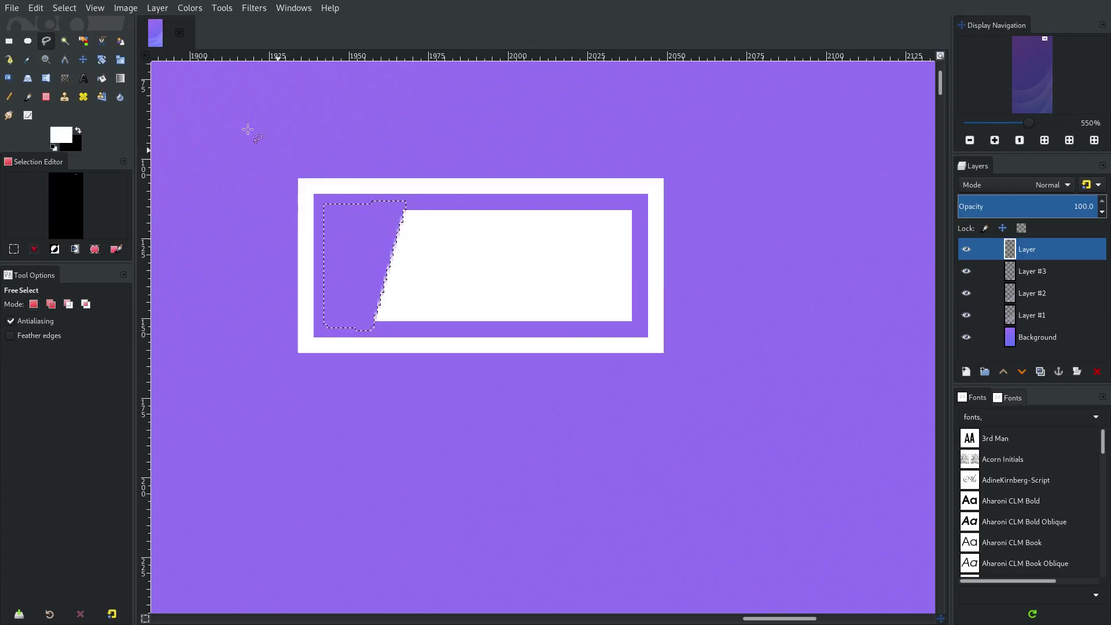
pyautogui.click(64, 8)
pyautogui.click(76, 39)
# Step: Fit a rectangular selection of 115 × 55 px exactly around the outer edges of the white frame
pyautogui.scroll(-8, 521, 330)
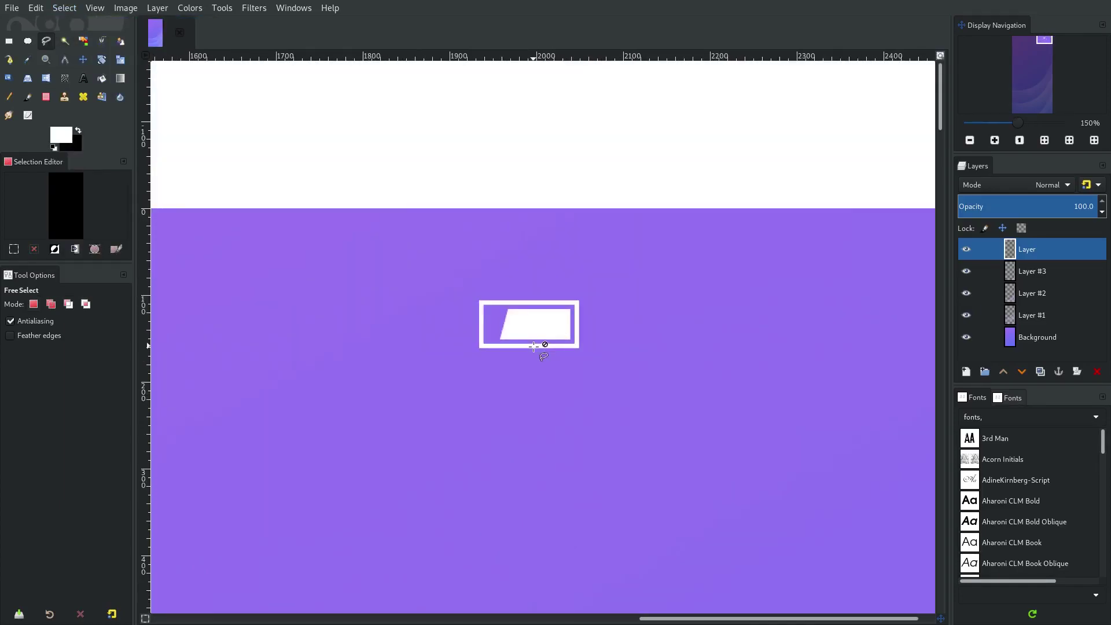
pyautogui.scroll(6, 533, 346)
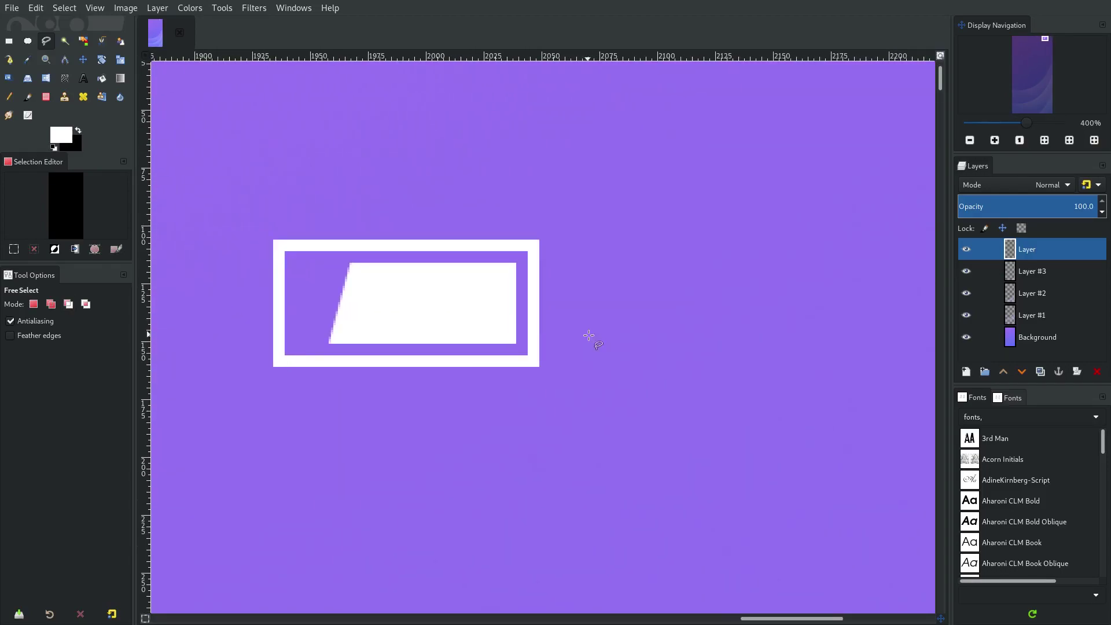
pyautogui.click(9, 42)
pyautogui.scroll(2, 307, 265)
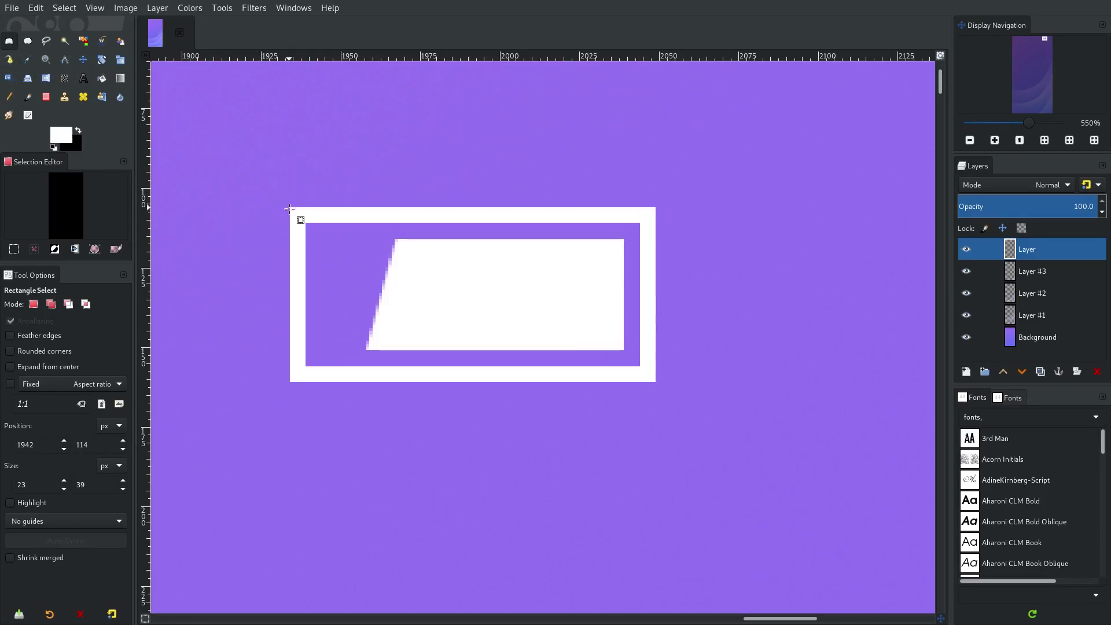
pyautogui.moveTo(289, 208); pyautogui.dragTo(656, 381)
pyautogui.scroll(3, 656, 382)
pyautogui.moveTo(169, 191); pyautogui.dragTo(407, 406)
pyautogui.moveTo(410, 340); pyautogui.dragTo(419, 340)
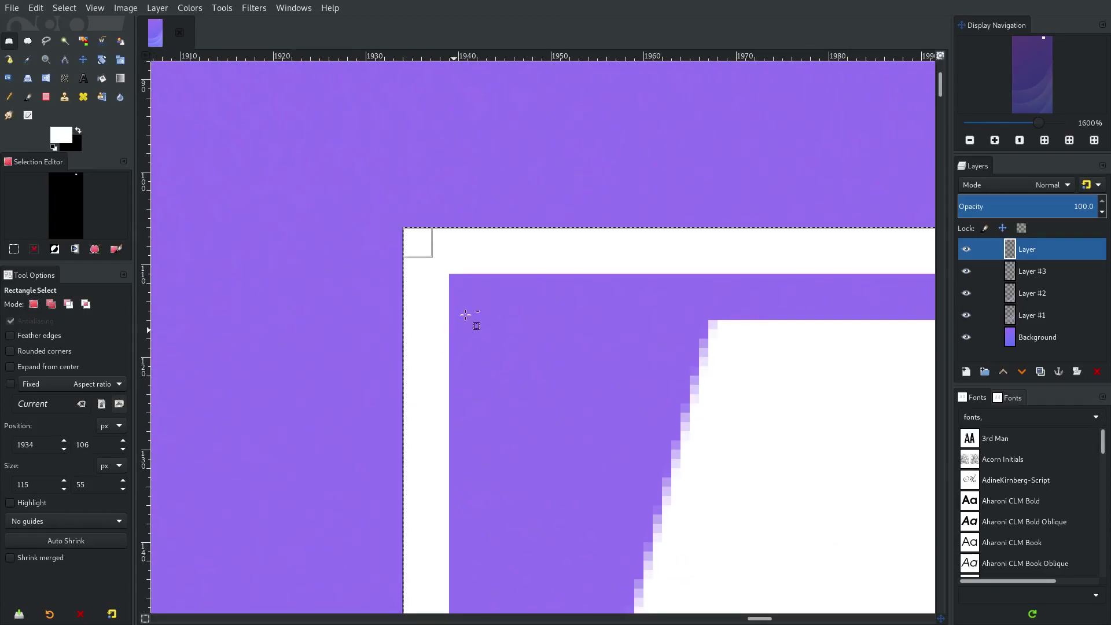
pyautogui.scroll(-5, 531, 298)
pyautogui.moveTo(741, 379); pyautogui.dragTo(576, 338)
pyautogui.scroll(4, 563, 285)
pyautogui.moveTo(264, 407); pyautogui.dragTo(672, 340)
pyautogui.scroll(-2, 603, 283)
pyautogui.scroll(1, 651, 354)
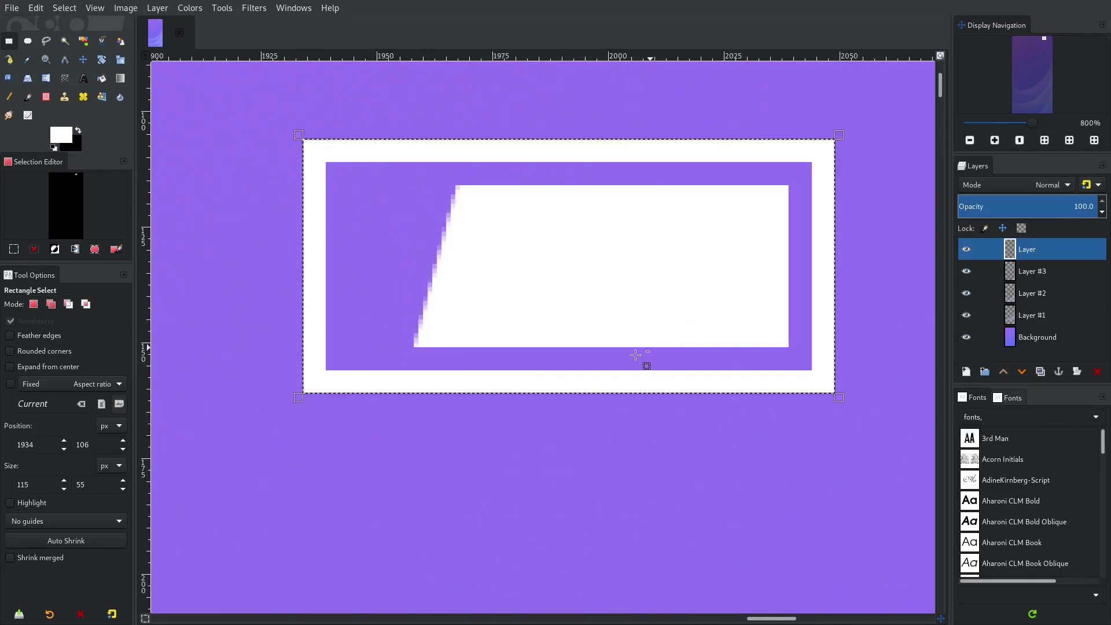
# Step: Try rounding the frame by giving the selection a 3.0 corner radius, inverting it, deleting the frame's outer corners and deselecting
pyautogui.click(10, 351)
pyautogui.click(111, 366)
pyautogui.write('2')
pyautogui.click(123, 367)
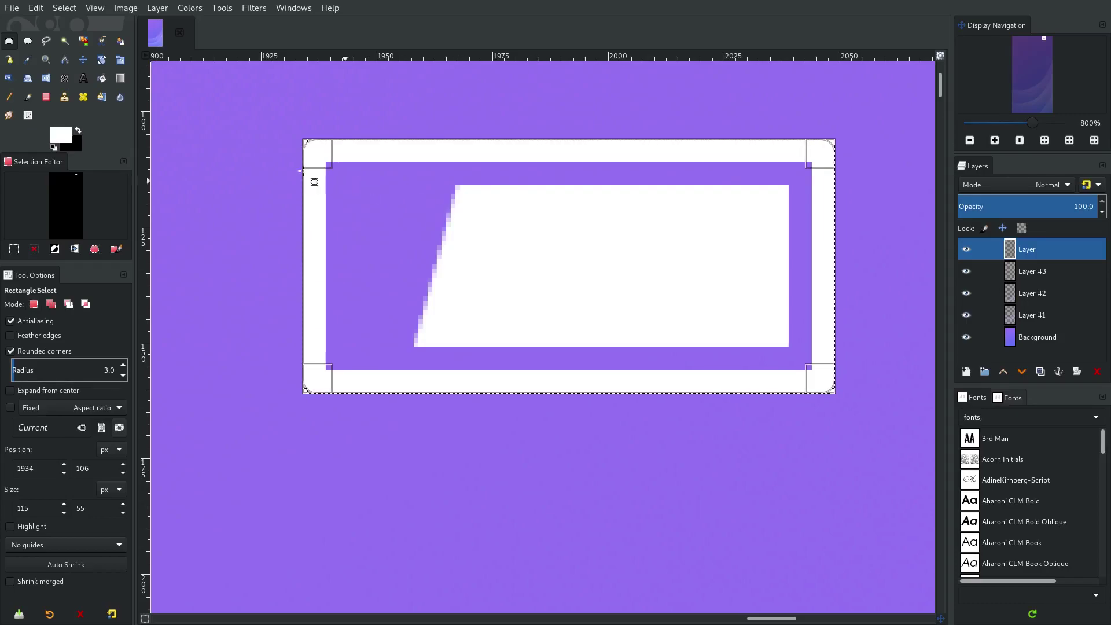
pyautogui.click(70, 8)
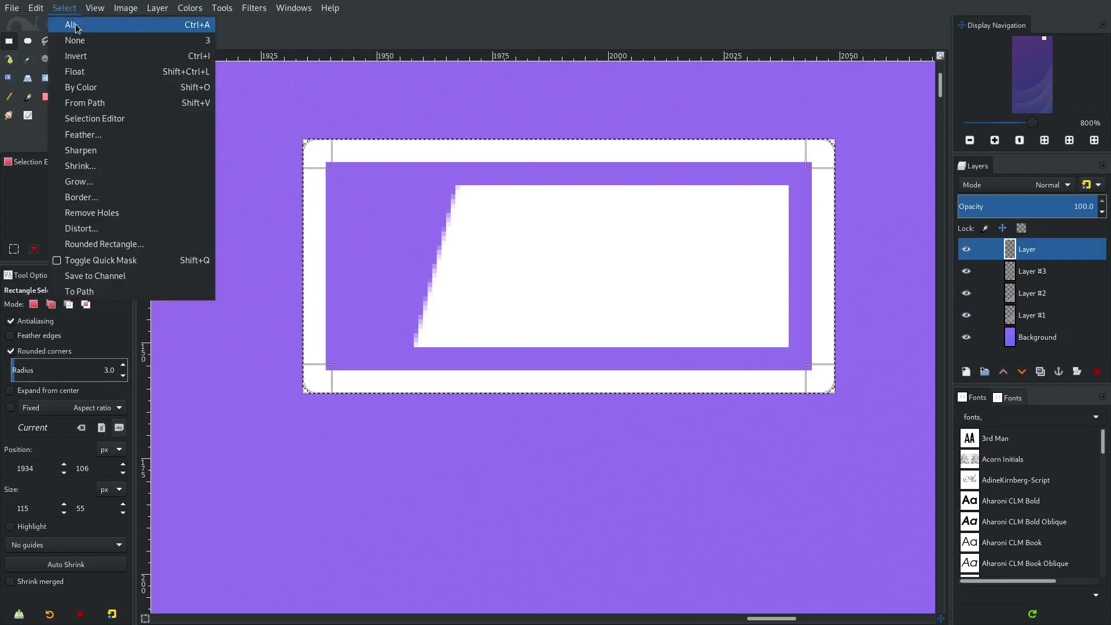
pyautogui.click(81, 56)
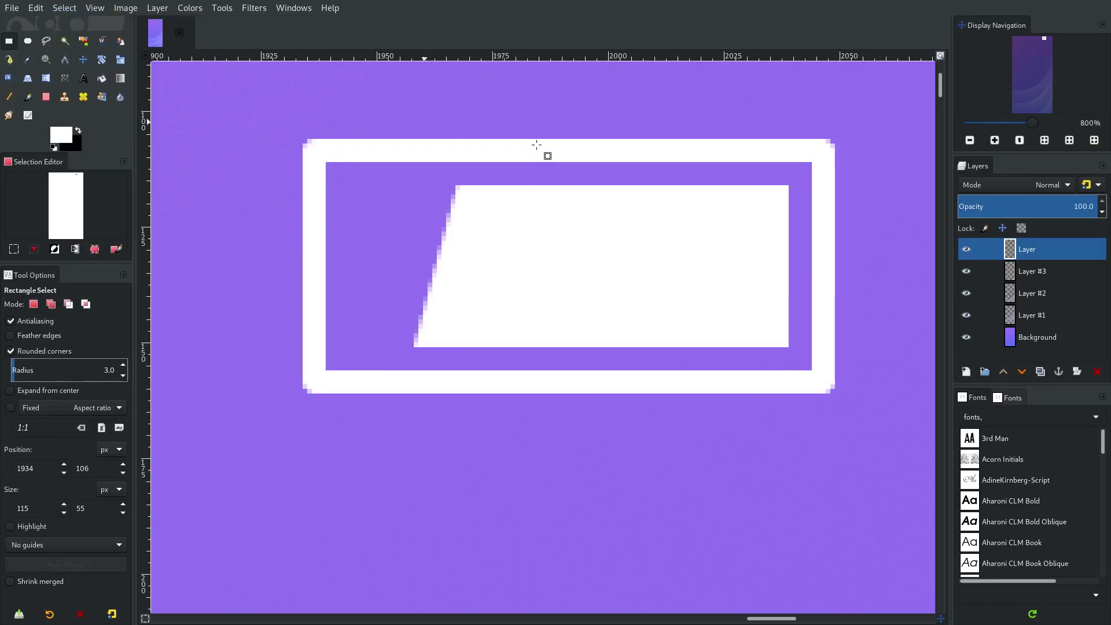
pyautogui.click(68, 8)
pyautogui.click(76, 40)
# Step: Undo the deselection and the deletion of the white frame's outer corners
pyautogui.press('2')
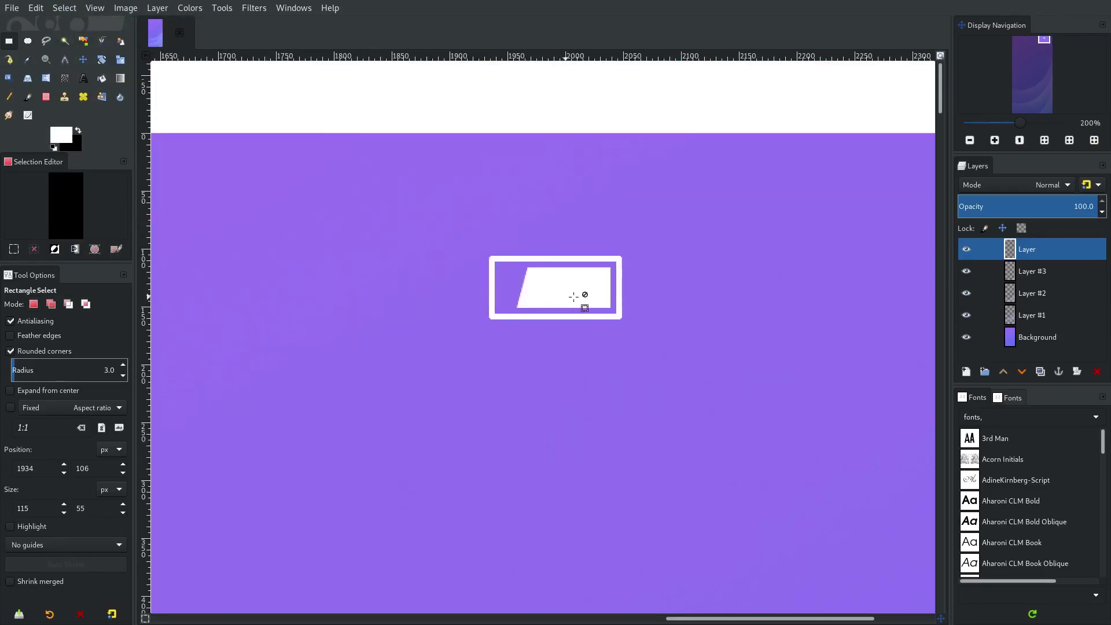
pyautogui.press('1')
pyautogui.hotkey('ctrl', 'z')
pyautogui.hotkey('ctrl', 'z')
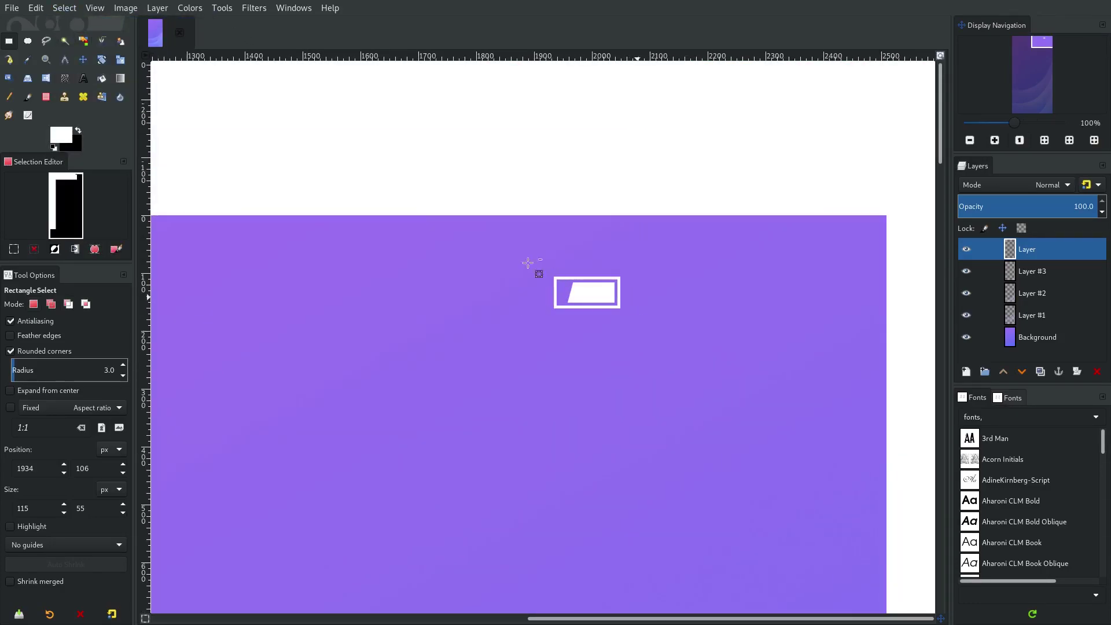
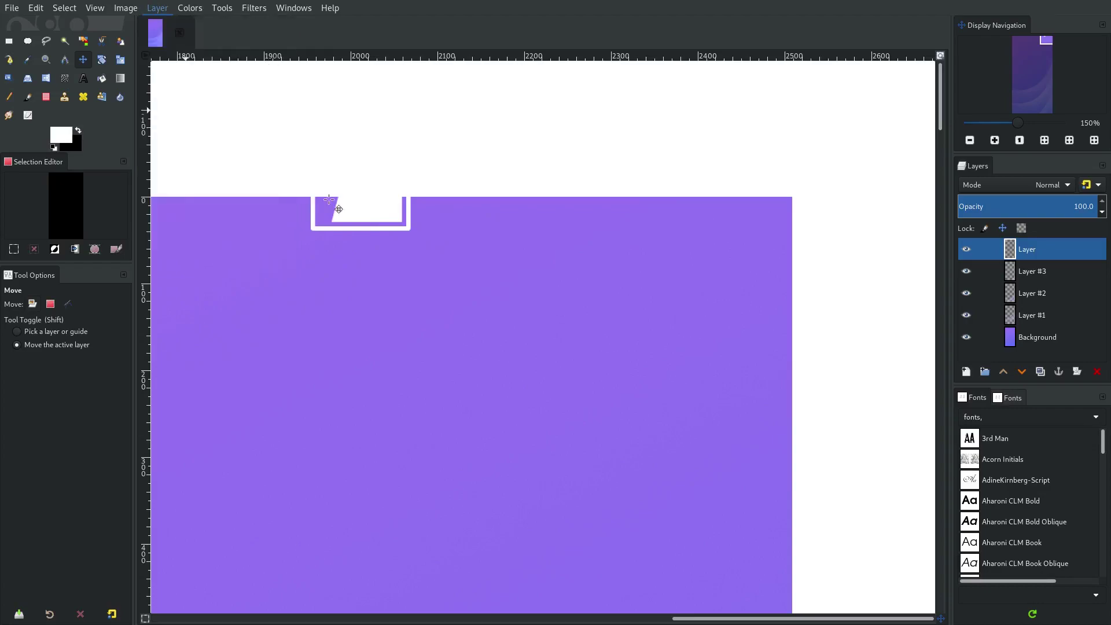
# Step: Move the white battery icon close to the canvas's upper-right corner, about 30 px in from the top and right edges
pyautogui.moveTo(378, 217); pyautogui.dragTo(737, 251)
pyautogui.scroll(4, 869, 226)
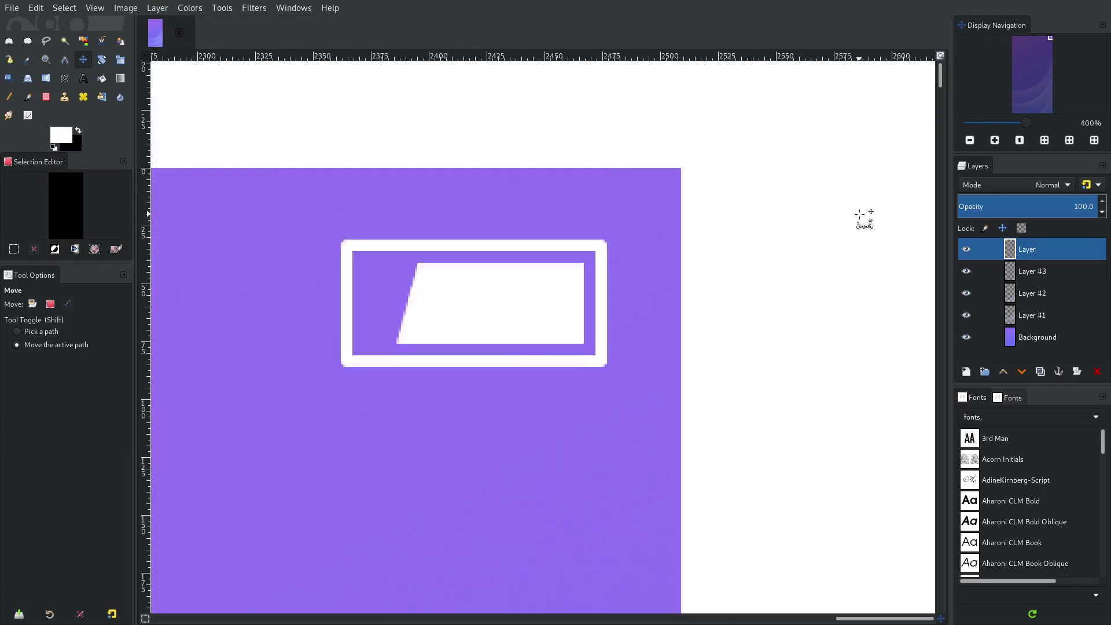
pyautogui.scroll(2, 590, 272)
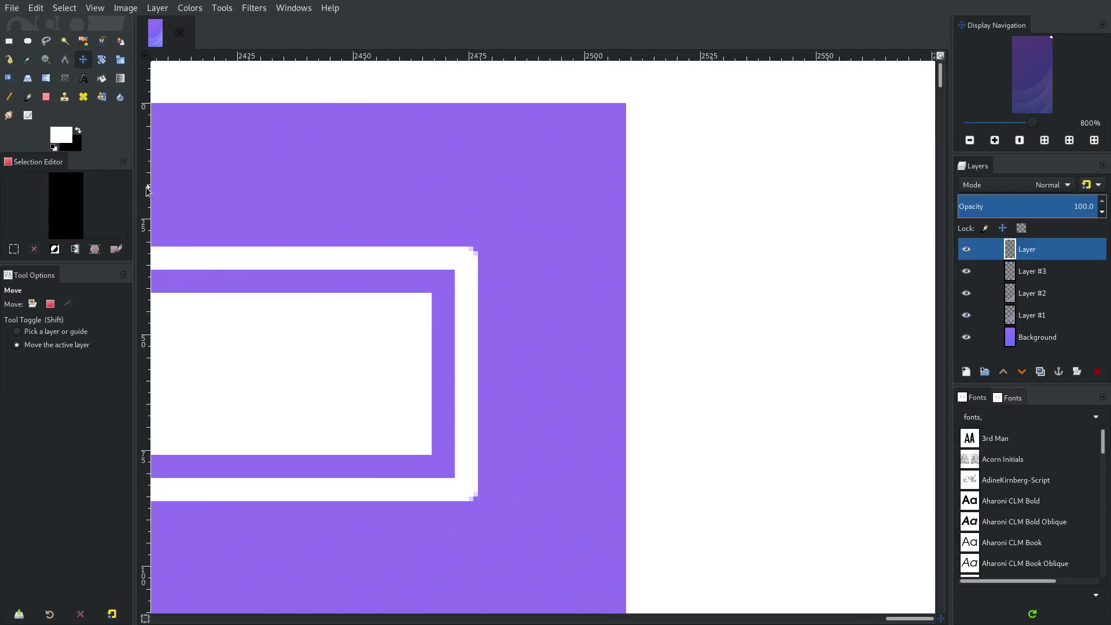
# Step: Place a vertical guide along the canvas's right edge and a horizontal guide along its top edge
pyautogui.moveTo(148, 191); pyautogui.dragTo(627, 201)
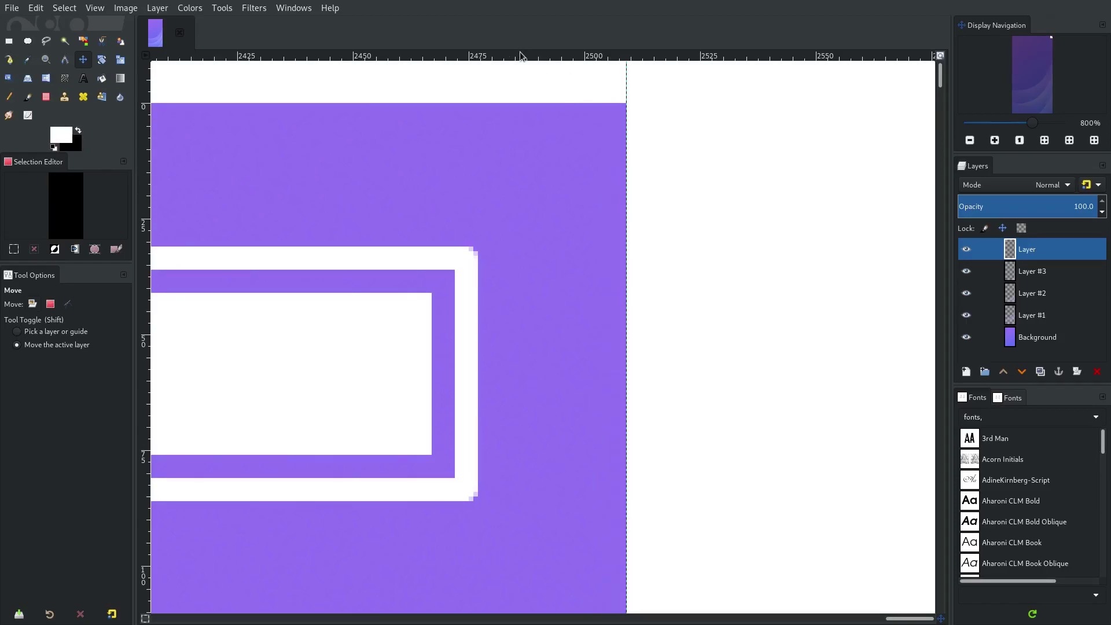
pyautogui.moveTo(526, 57); pyautogui.dragTo(540, 102)
pyautogui.scroll(-10, 579, 330)
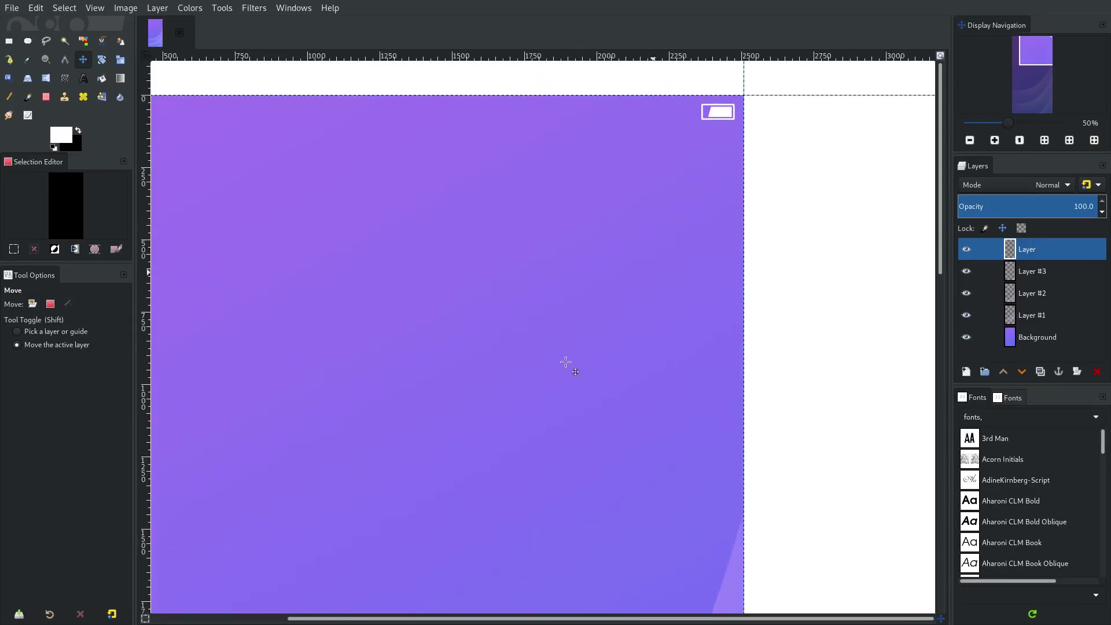
# Step: Place a vertical guide along the canvas's left edge and a horizontal guide along its bottom edge
pyautogui.scroll(-1, 531, 459)
pyautogui.scroll(7, 534, 278)
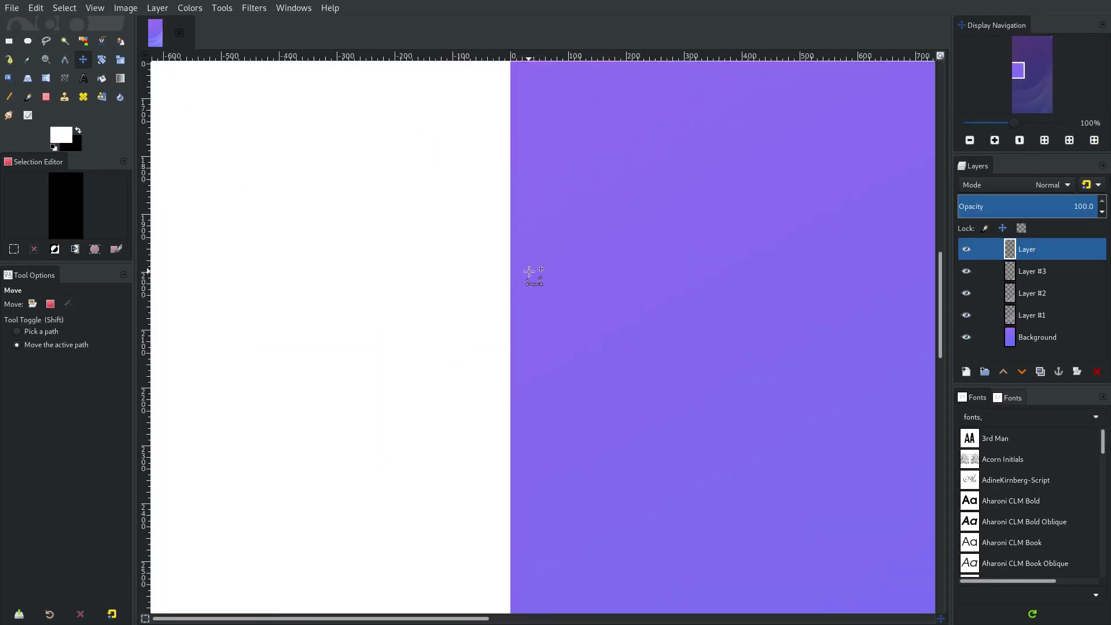
pyautogui.moveTo(145, 261); pyautogui.dragTo(501, 276)
pyautogui.scroll(5, 504, 277)
pyautogui.scroll(-11, 505, 279)
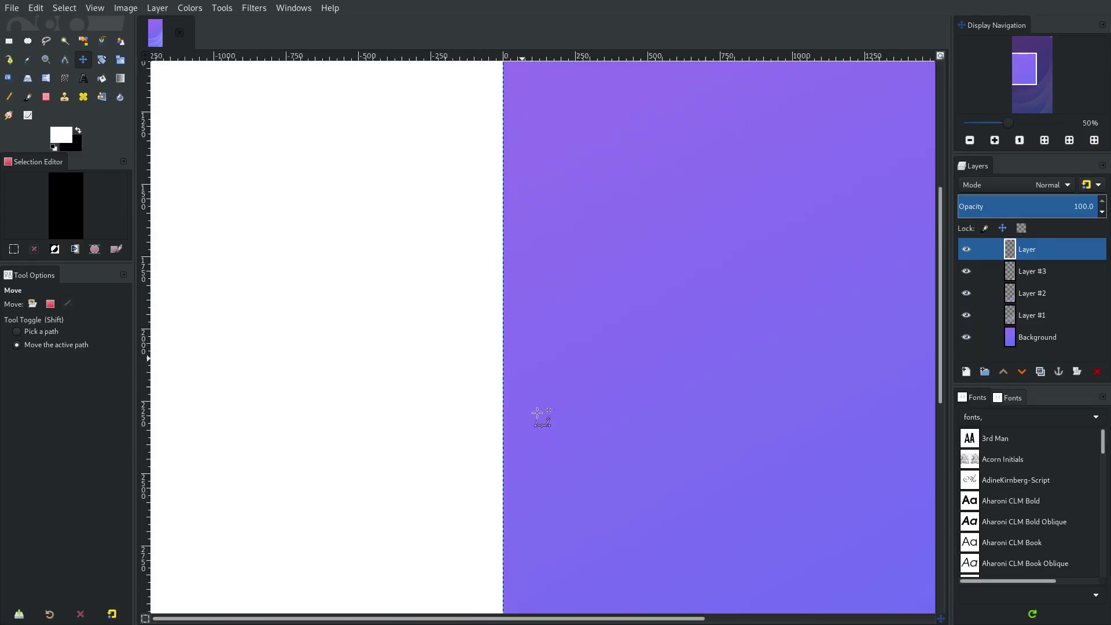
pyautogui.scroll(6, 481, 389)
pyautogui.scroll(2, 486, 352)
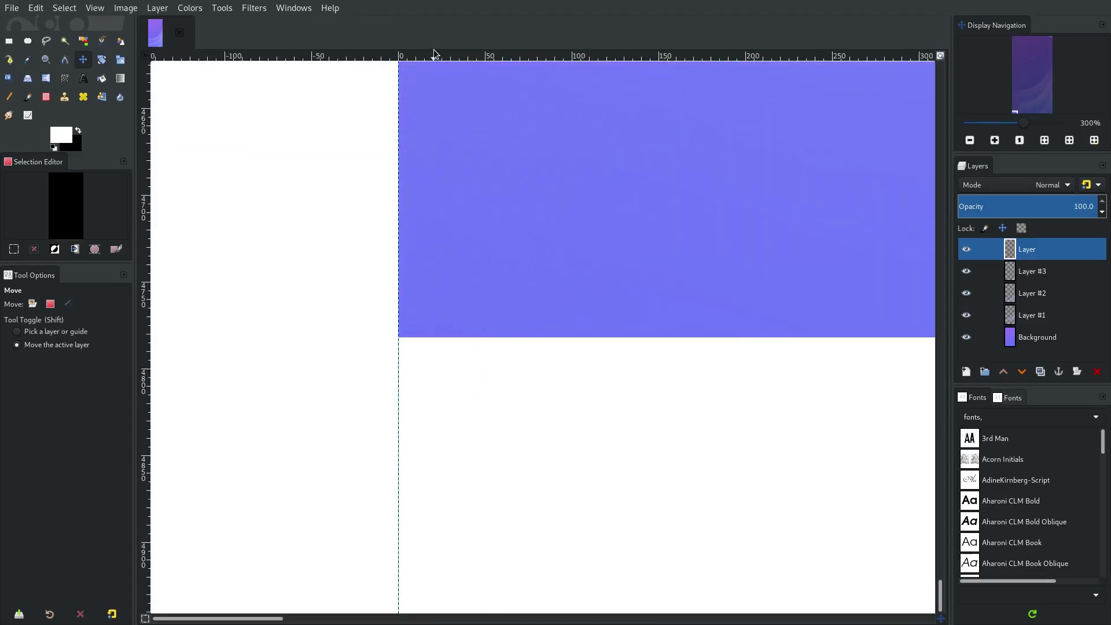
pyautogui.moveTo(449, 60); pyautogui.dragTo(457, 337)
pyautogui.scroll(-10, 458, 337)
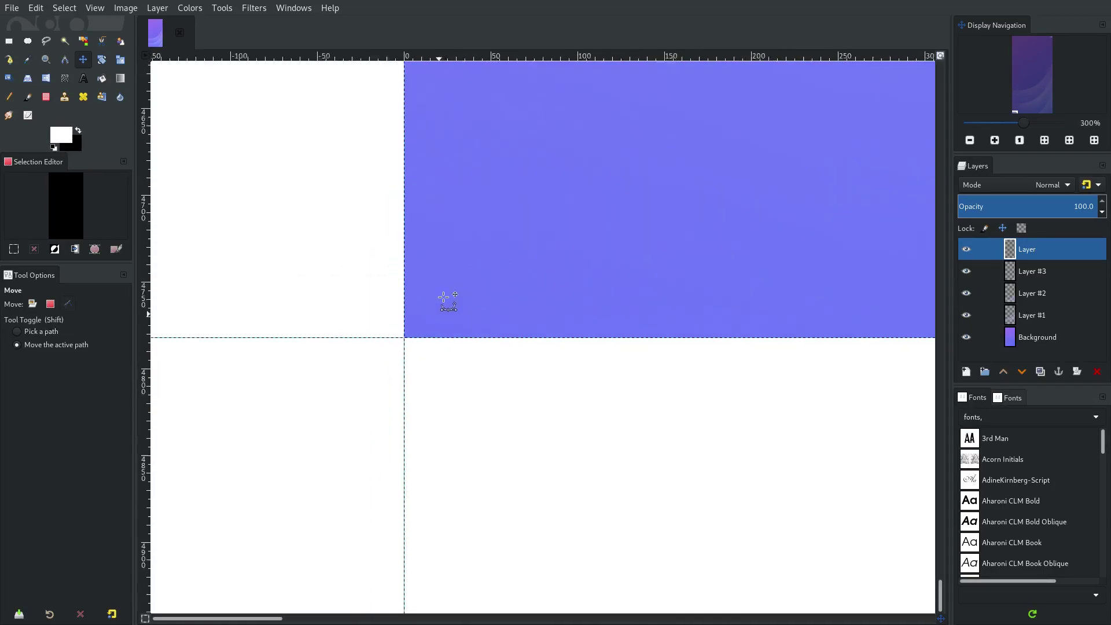
pyautogui.scroll(2, 501, 295)
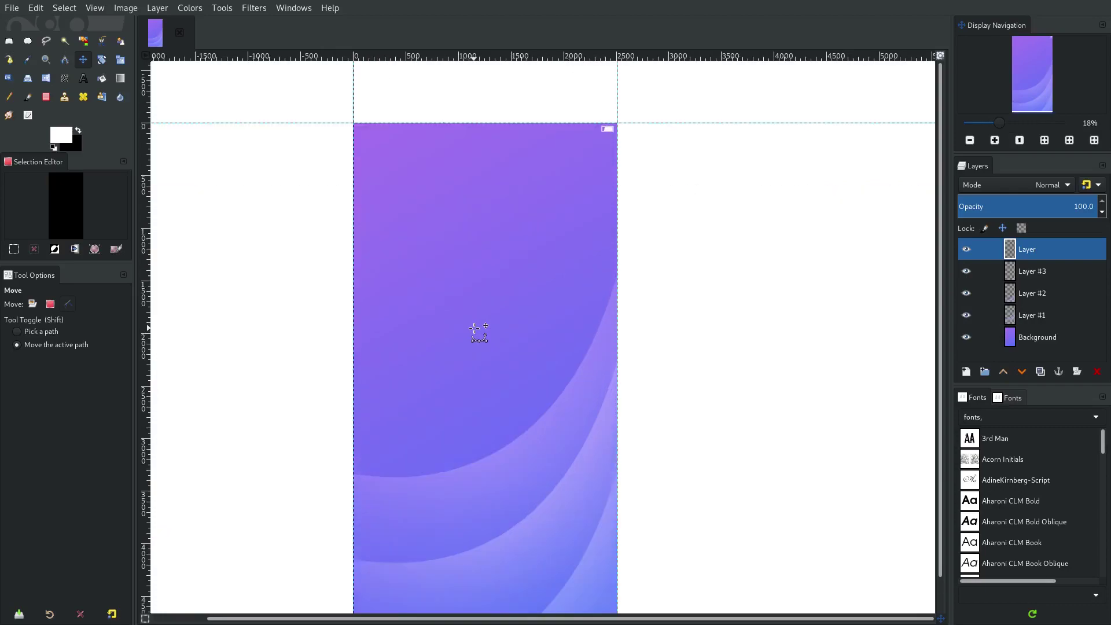
# Step: Add a new transparent layer directly above the Background layer and select its whole area with Fuzzy Select
pyautogui.click(64, 41)
pyautogui.scroll(-1, 288, 231)
pyautogui.moveTo(530, 272); pyautogui.dragTo(549, 261)
pyautogui.click(1055, 338)
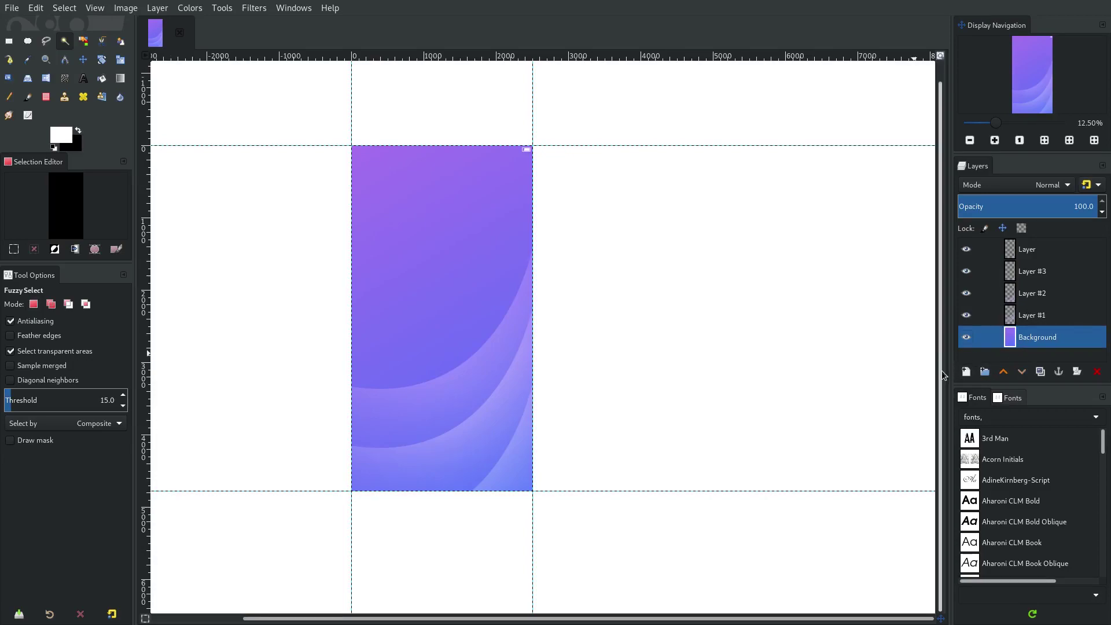
pyautogui.click(966, 371)
pyautogui.click(1058, 549)
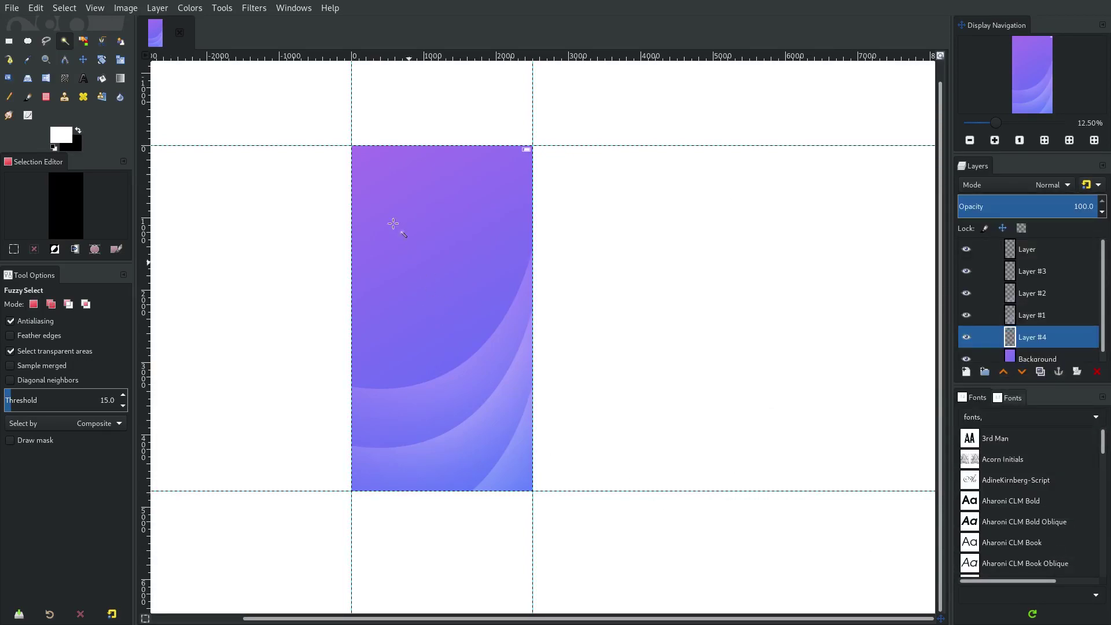
pyautogui.click(440, 201)
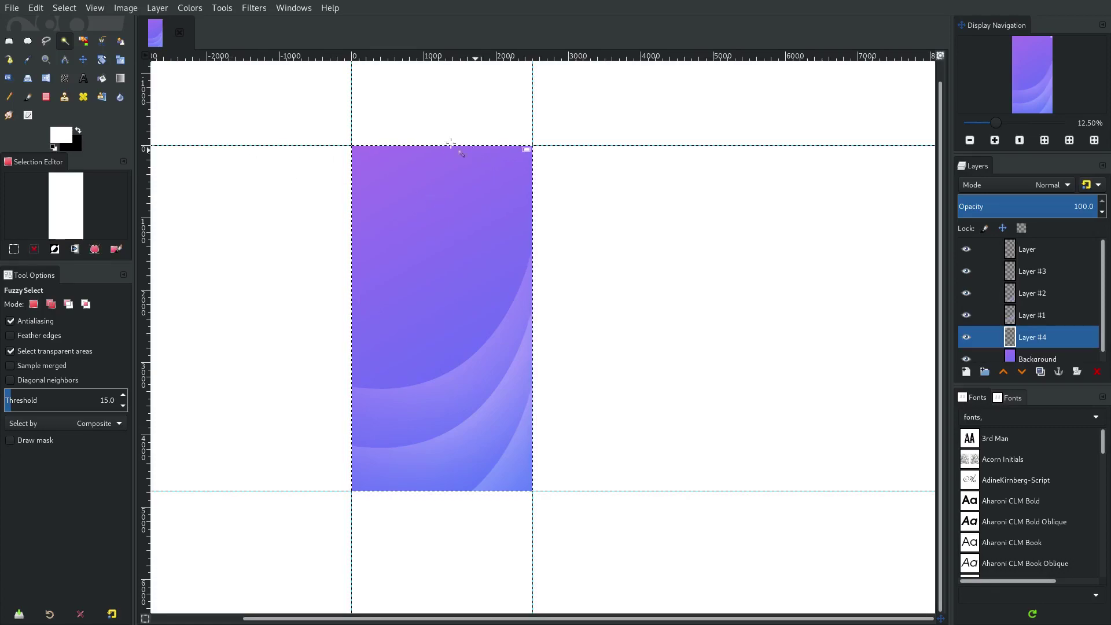
# Step: Shrink the full-canvas selection by 50 px
pyautogui.click(64, 8)
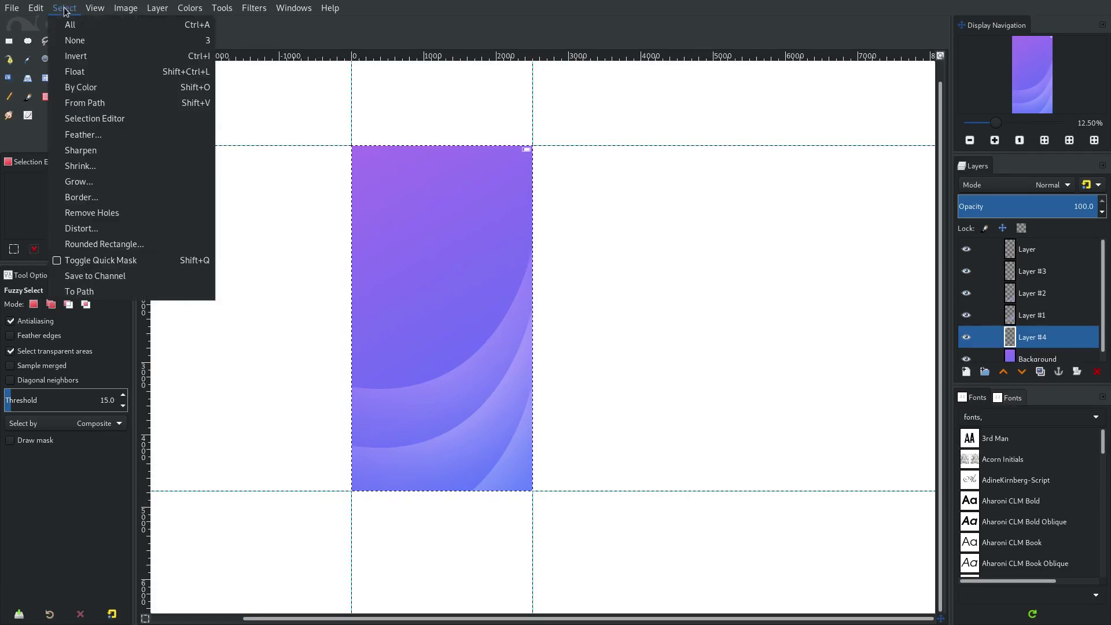
pyautogui.click(96, 164)
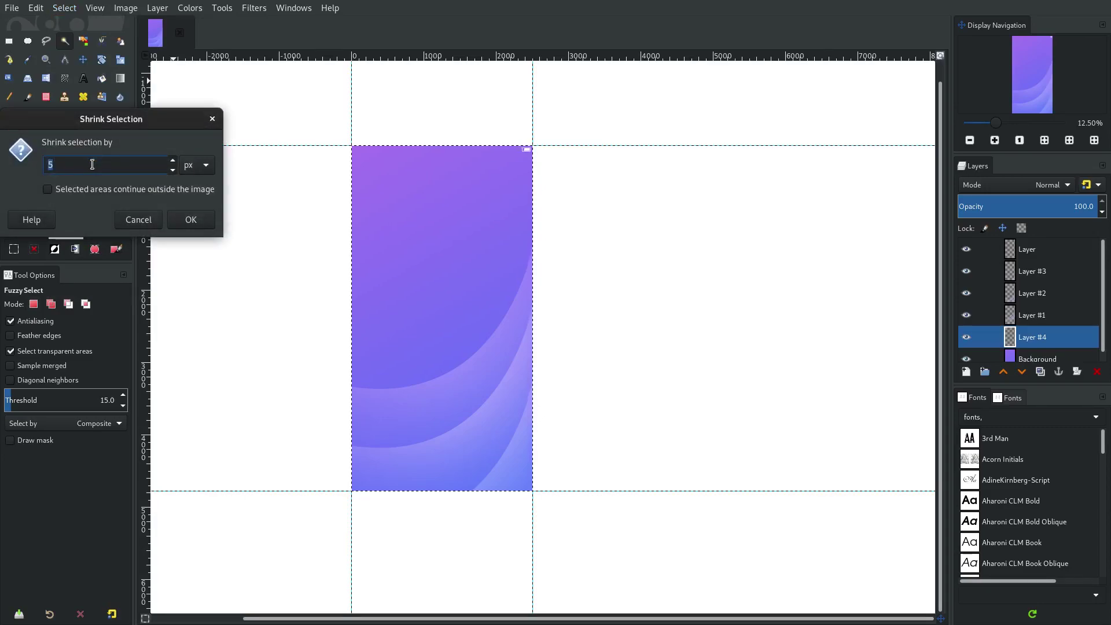
pyautogui.write('50')
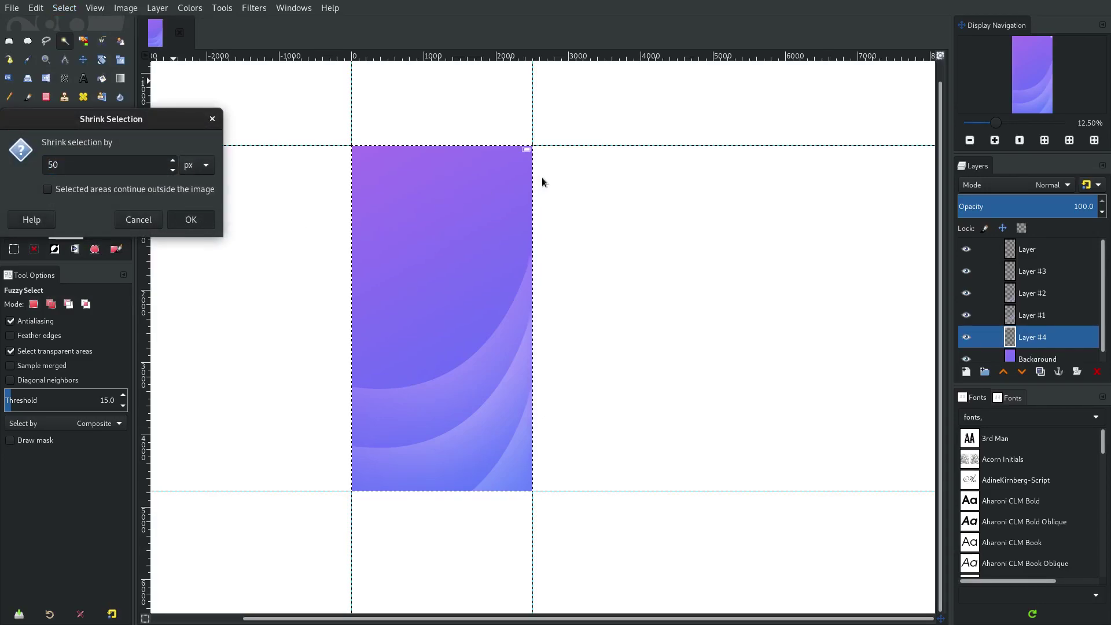
pyautogui.press('Return')
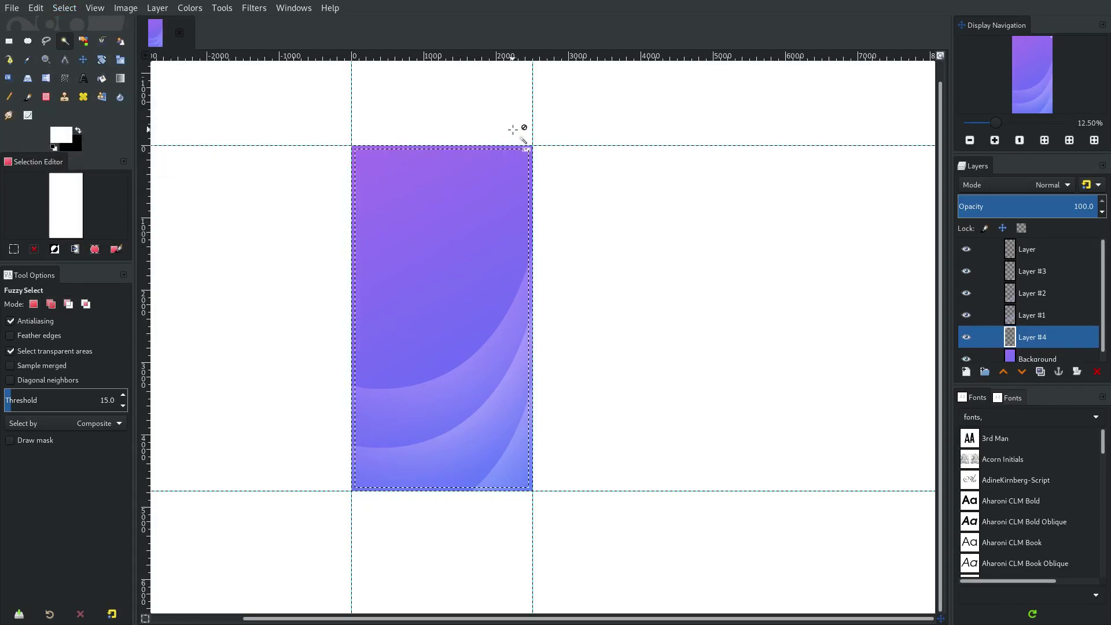
# Step: Fill the shrunken selection with the white foreground colour on the new layer above the Background
pyautogui.press('1')
pyautogui.scroll(2, 615, 252)
pyautogui.scroll(-8, 567, 270)
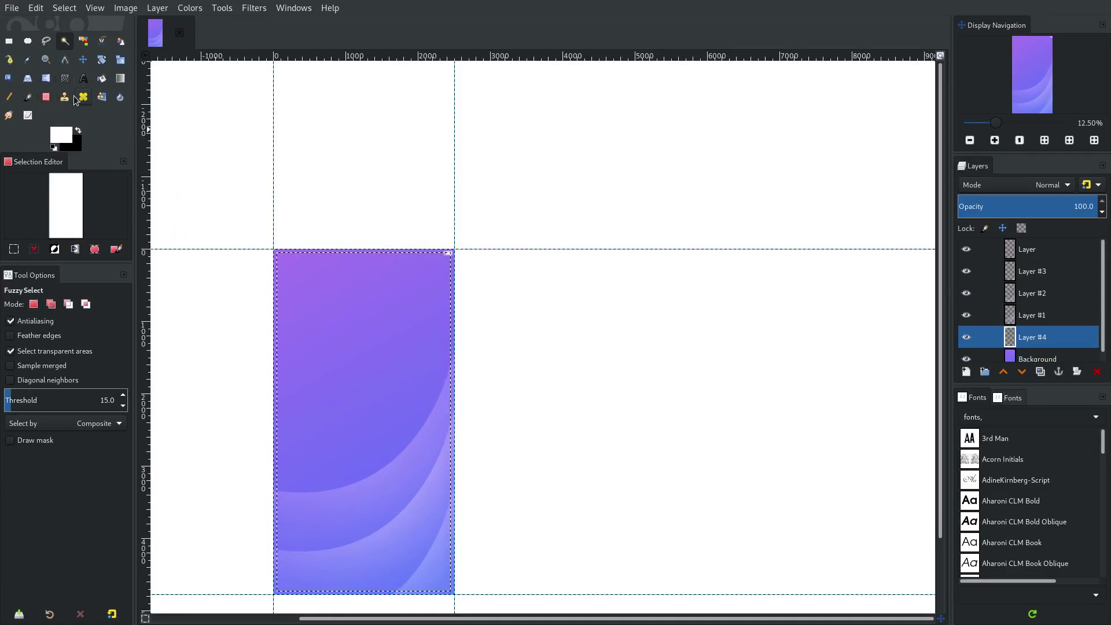
pyautogui.scroll(7, 267, 282)
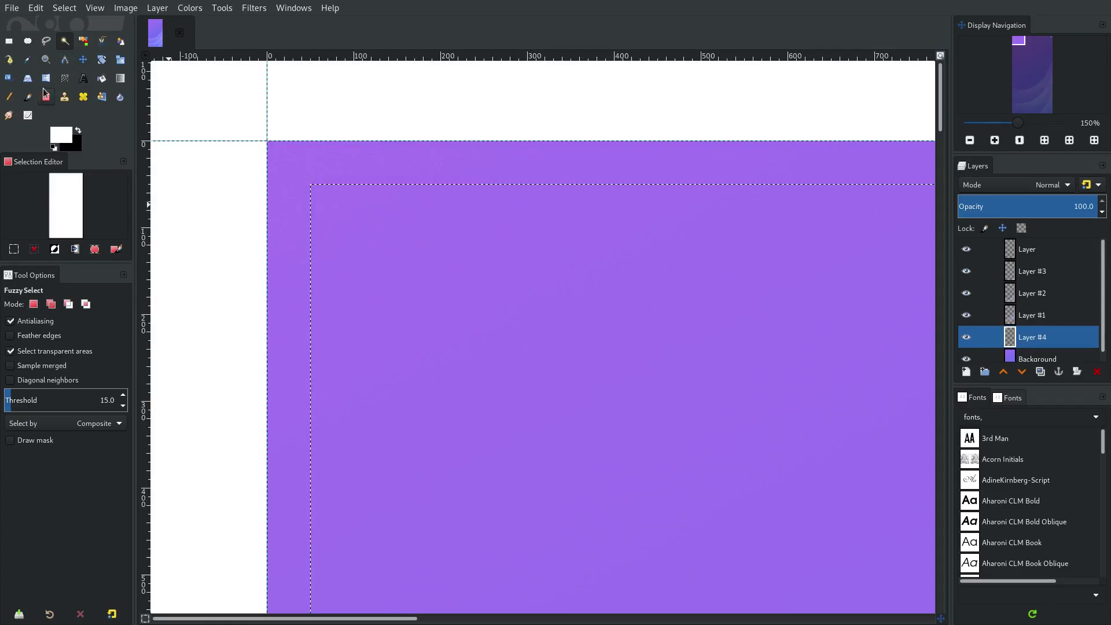
pyautogui.click(102, 80)
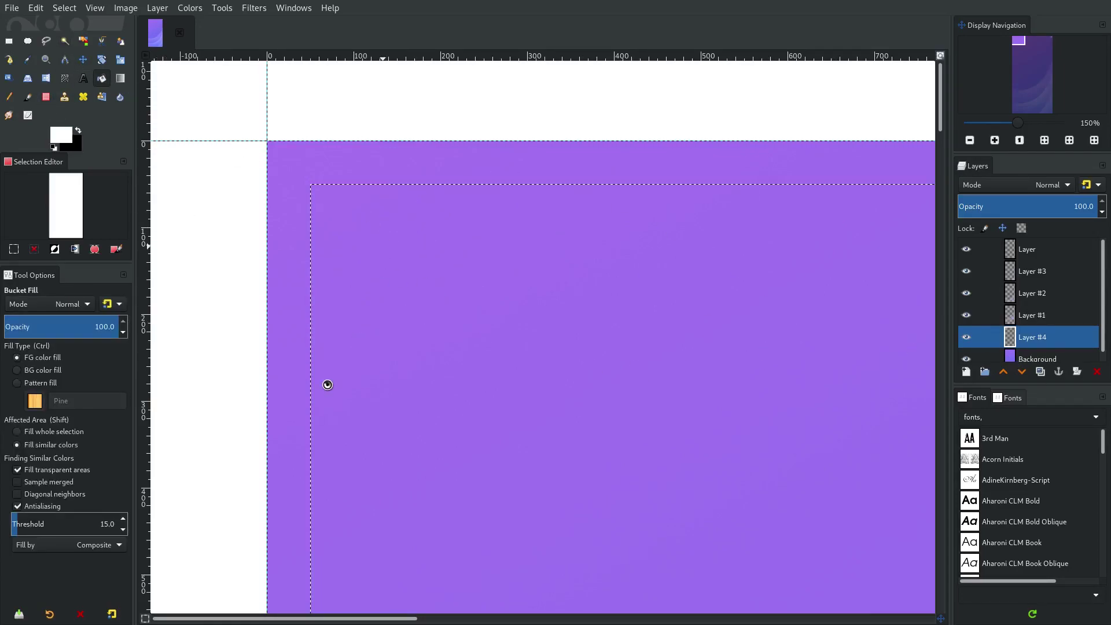
pyautogui.hotkey('ctrl', ',')
# Step: Place guides along the white fill's left and top edges, each 50 px inside the canvas
pyautogui.click(82, 59)
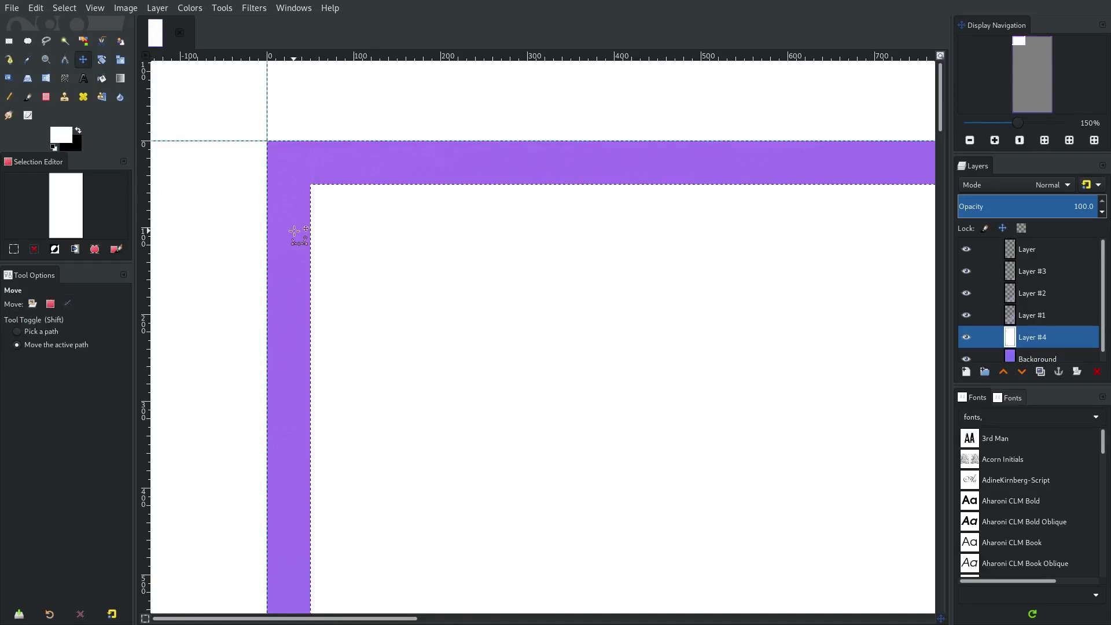
pyautogui.scroll(2, 295, 229)
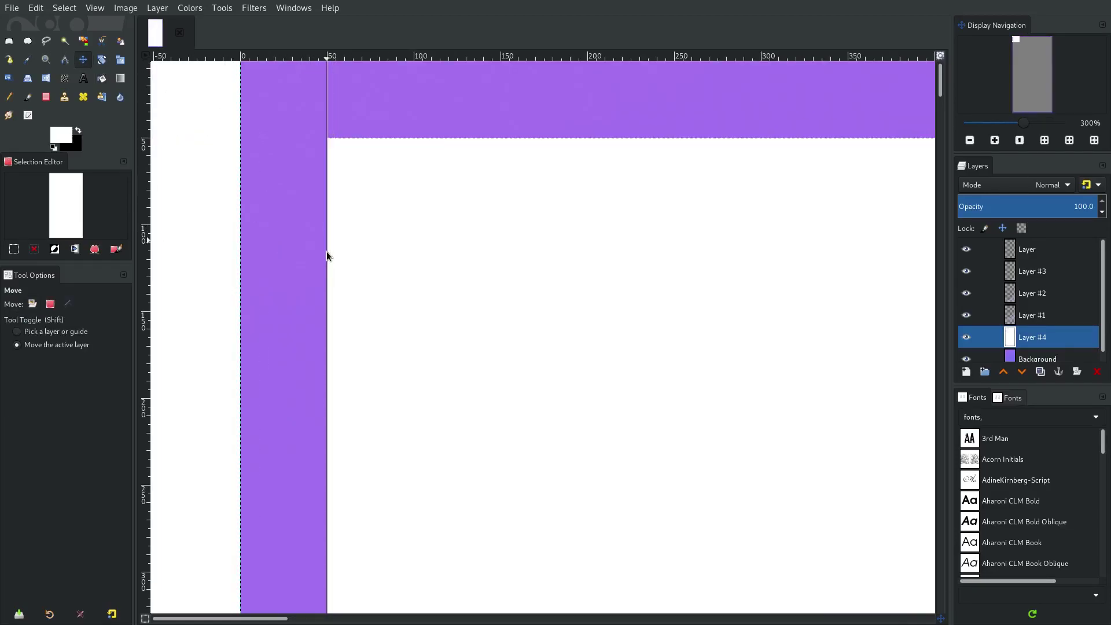
pyautogui.scroll(3, 332, 149)
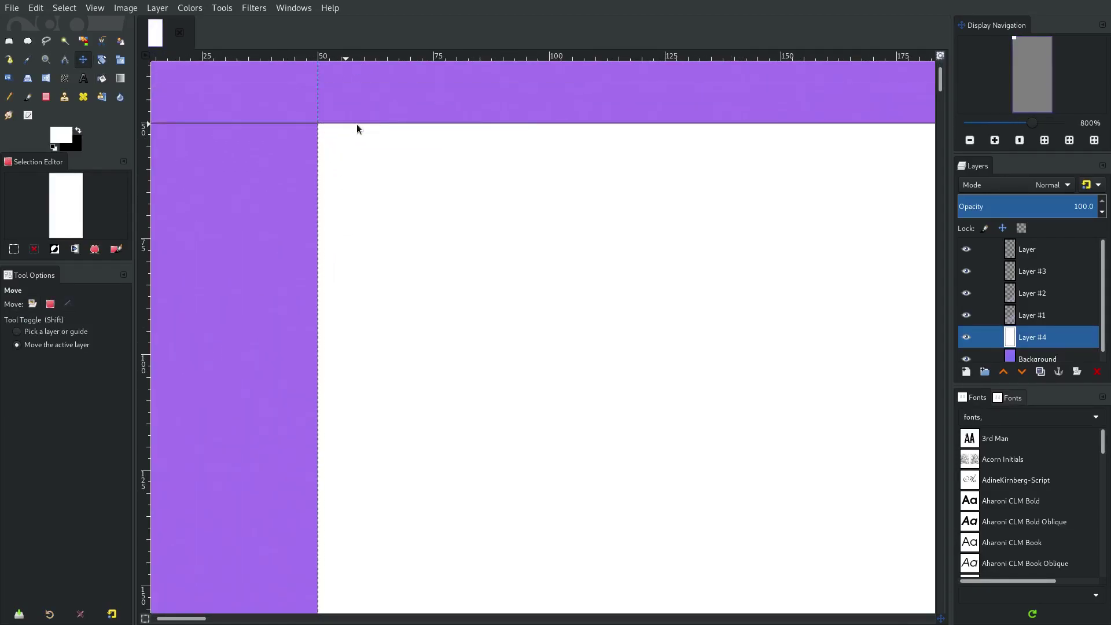
# Step: Place a vertical guide along the white fill's right edge, 50 px inside the canvas
pyautogui.scroll(-8, 817, 260)
pyautogui.scroll(5, 778, 188)
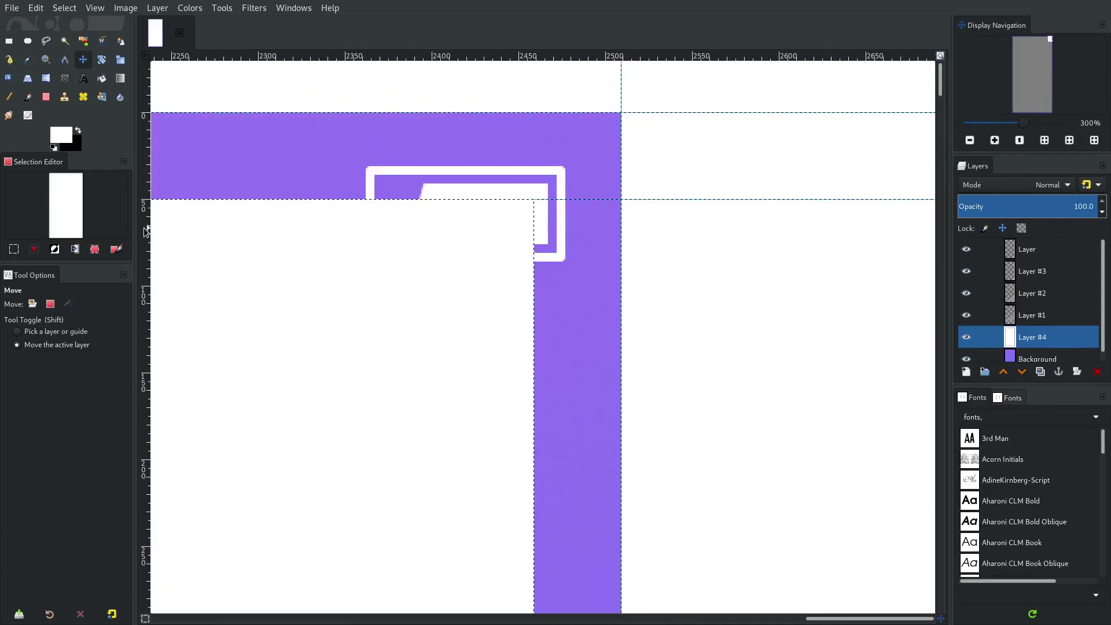
pyautogui.moveTo(144, 231); pyautogui.dragTo(536, 311)
pyautogui.scroll(-6, 538, 429)
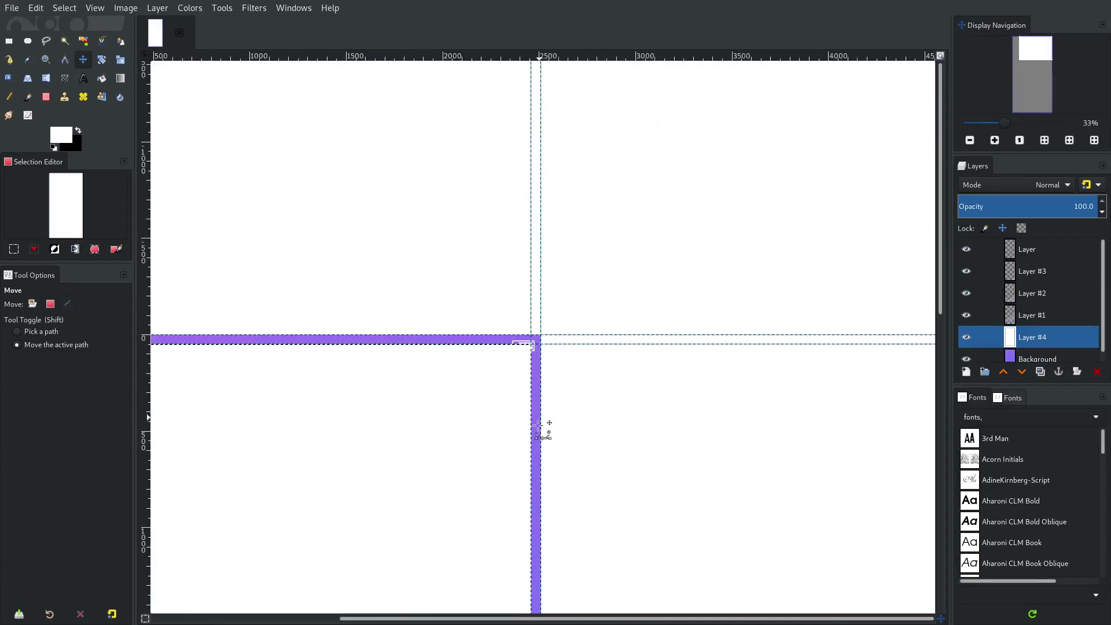
# Step: Place a horizontal guide exactly along the white fill's bottom edge, 50 px above the canvas's lower edge
pyautogui.scroll(-6, 538, 426)
pyautogui.scroll(4, 316, 353)
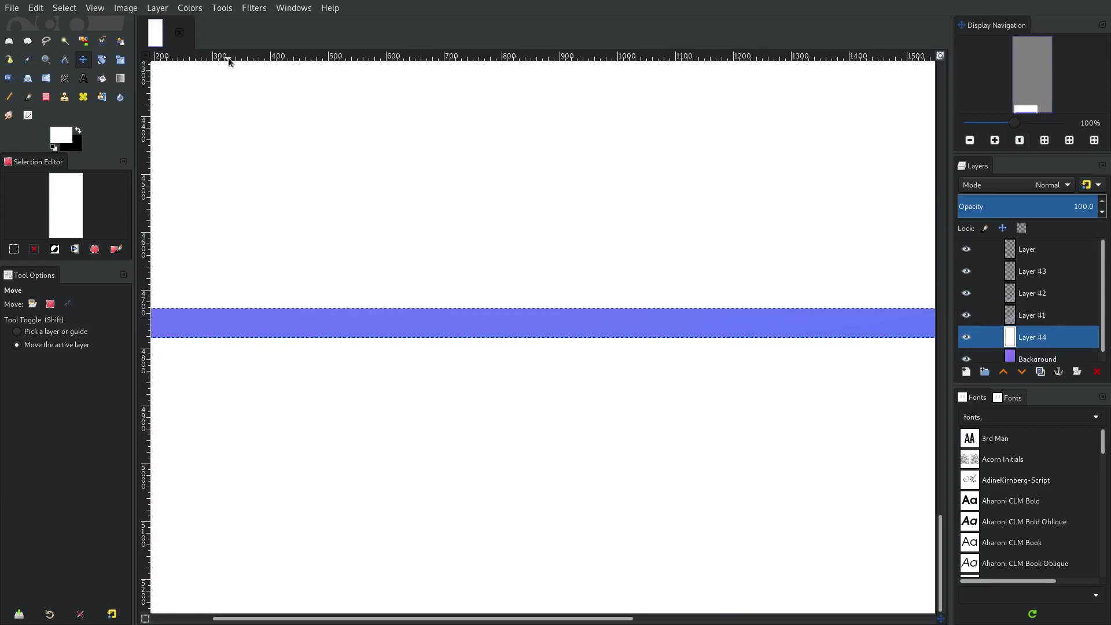
pyautogui.moveTo(229, 58); pyautogui.dragTo(310, 310)
pyautogui.scroll(5, 315, 311)
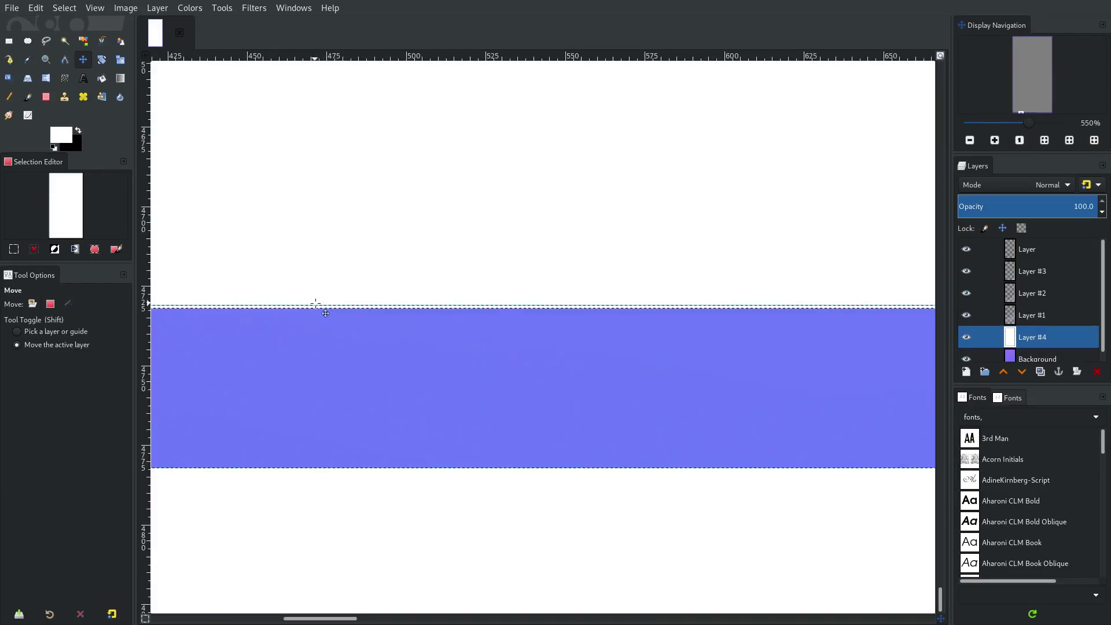
pyautogui.scroll(3, 321, 307)
pyautogui.moveTo(325, 299); pyautogui.dragTo(878, 382)
pyautogui.scroll(-5, 326, 295)
pyautogui.scroll(-3, 326, 300)
pyautogui.scroll(4, 582, 321)
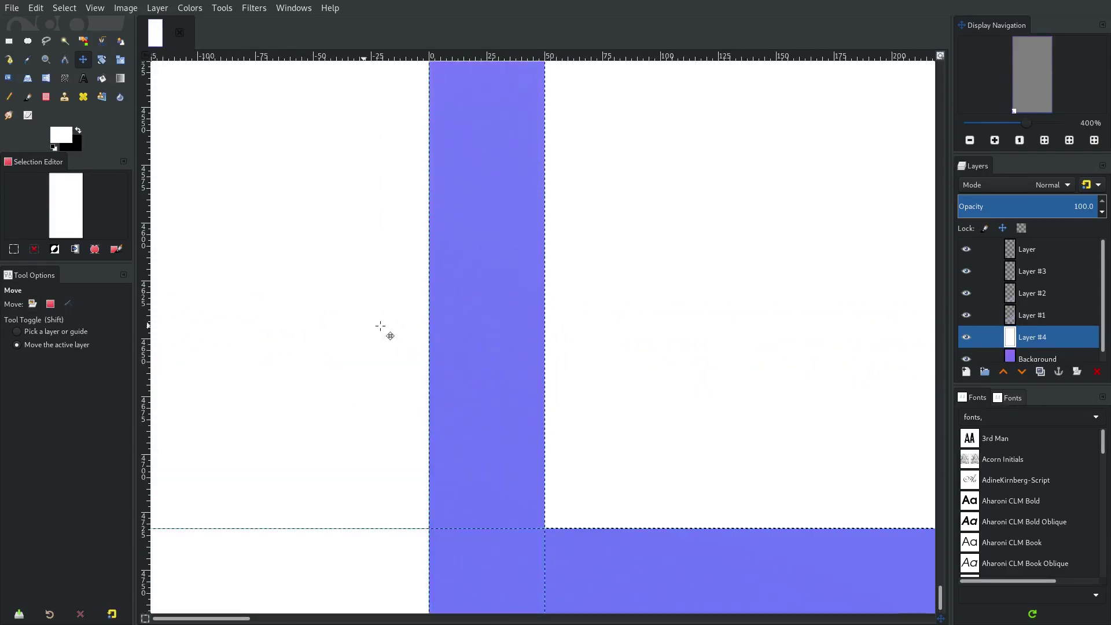
pyautogui.moveTo(147, 273); pyautogui.dragTo(544, 379)
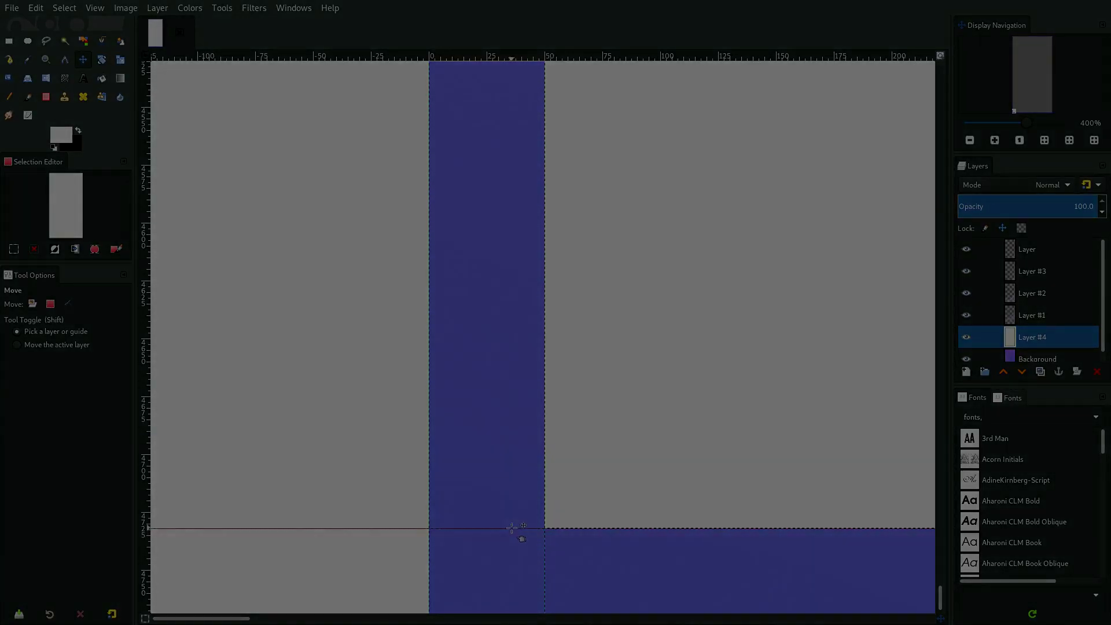